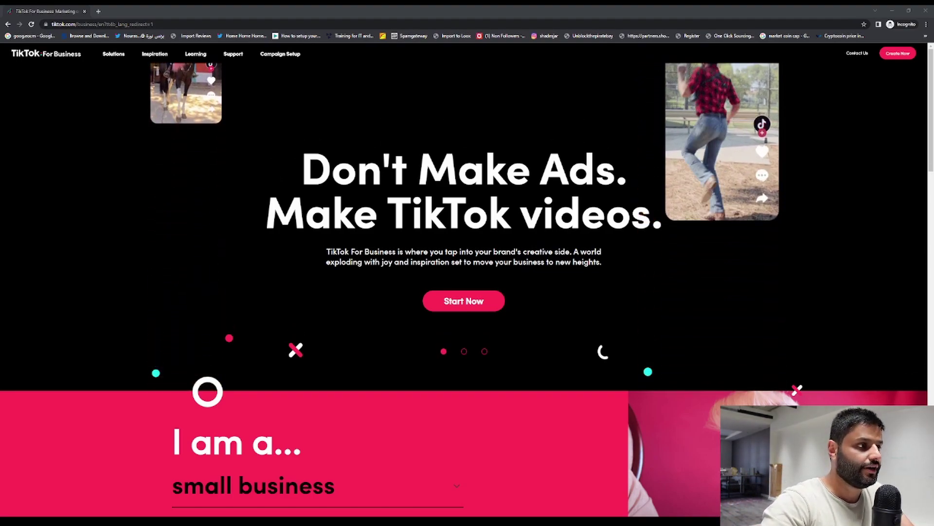
Step: Open the TikTok For Business sign-up form and go through its password, confirm password and verification code fields
left_click(434, 299)
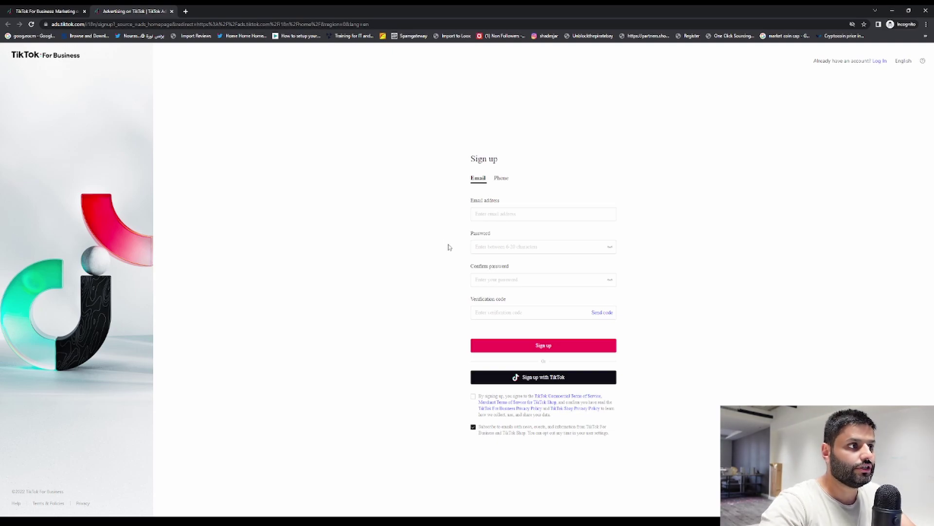
left_click(494, 247)
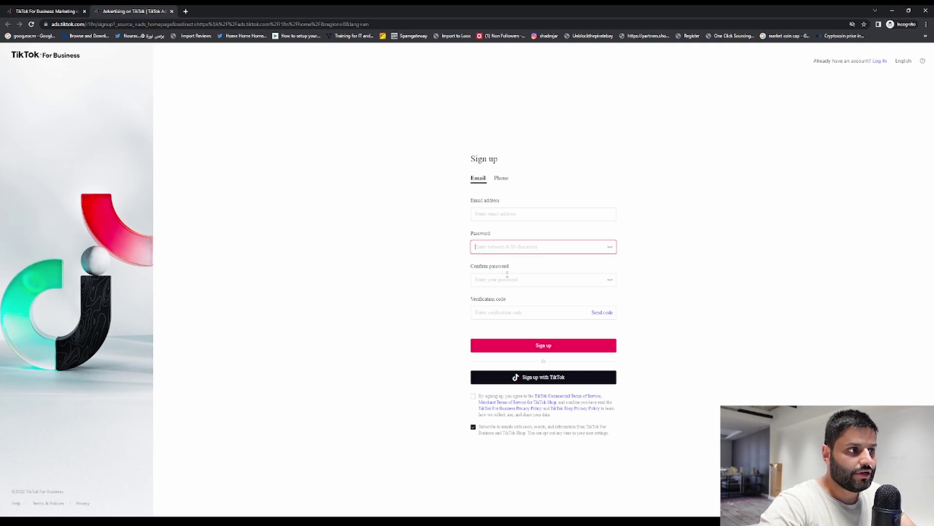
left_click(501, 279)
left_click(501, 312)
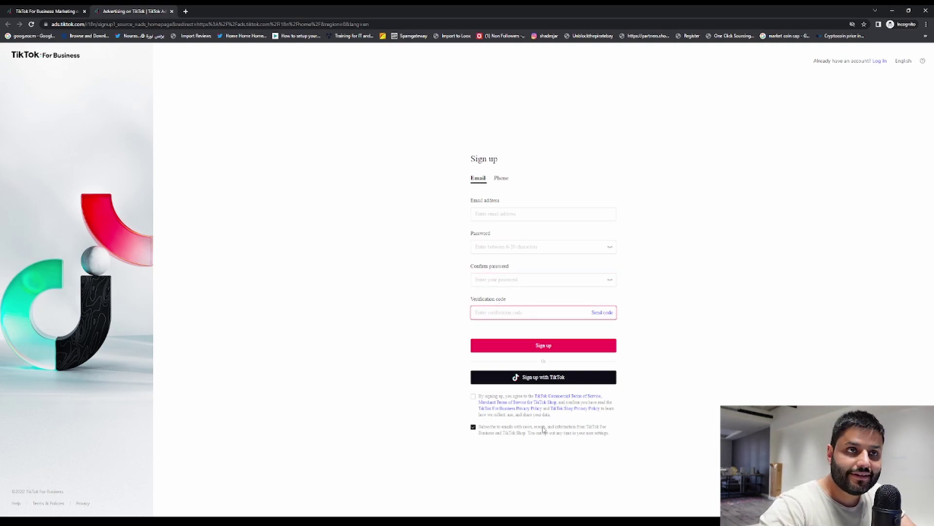
Step: Switch the sign-up page language to Arabic and return it to English
left_click(903, 61)
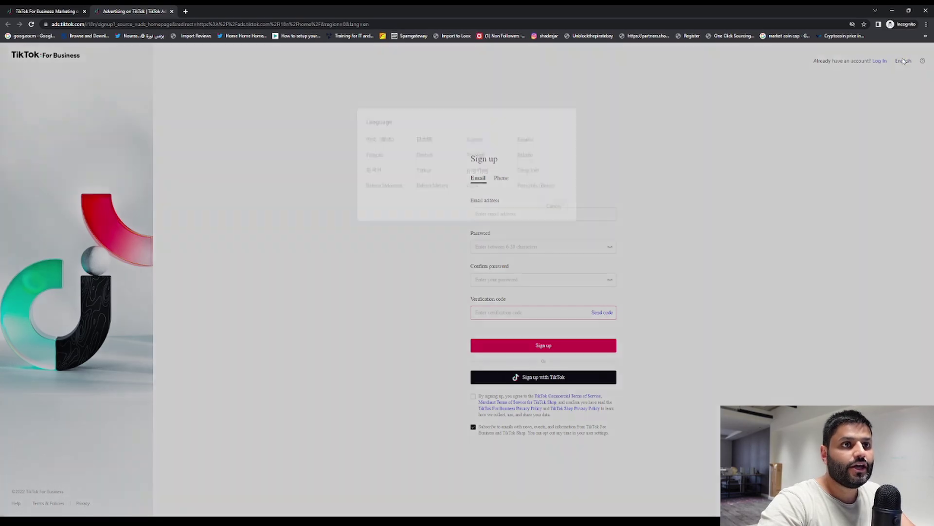
left_click(482, 194)
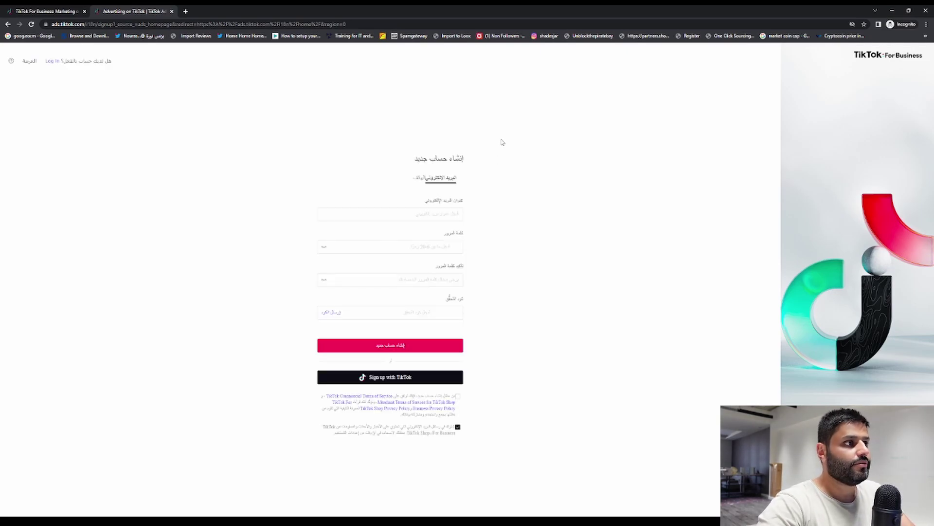
left_click(27, 61)
left_click(459, 146)
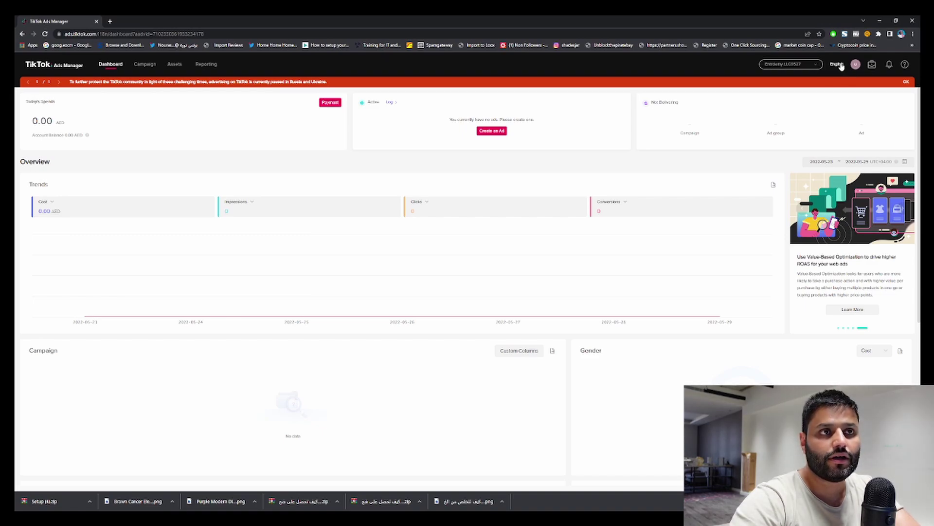
Step: Open the ad account's information page and examine the account status
mouse_move(856, 71)
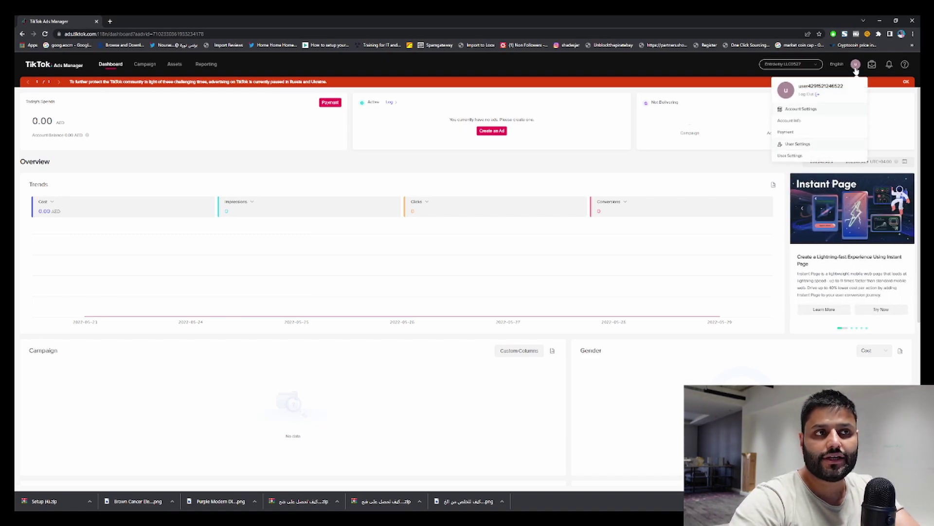
left_click(795, 123)
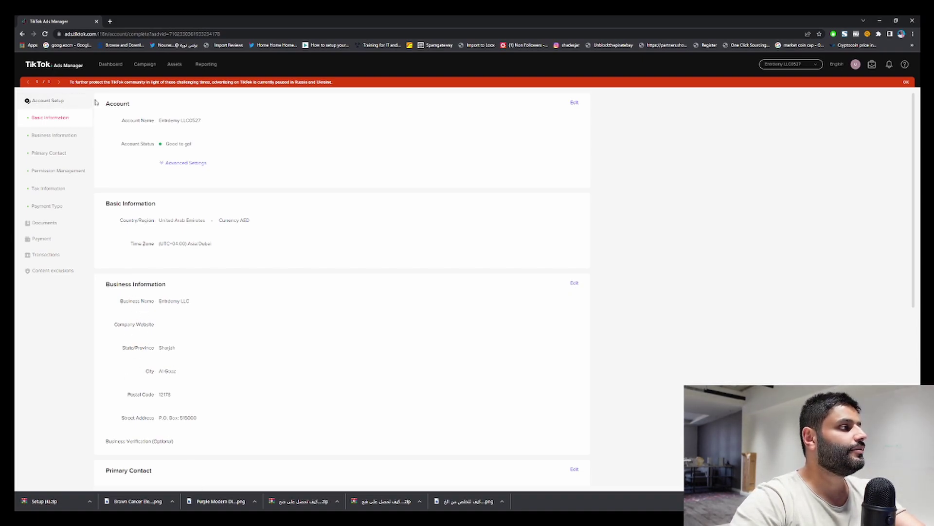
left_click_drag(165, 143, 200, 146)
left_click(200, 146)
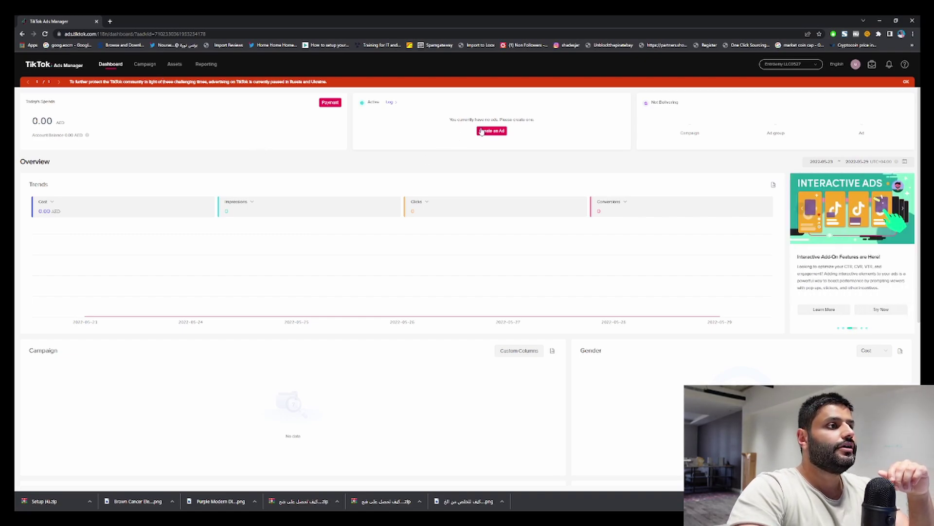
Step: Start creating a new ad campaign in Custom Mode
left_click(138, 65)
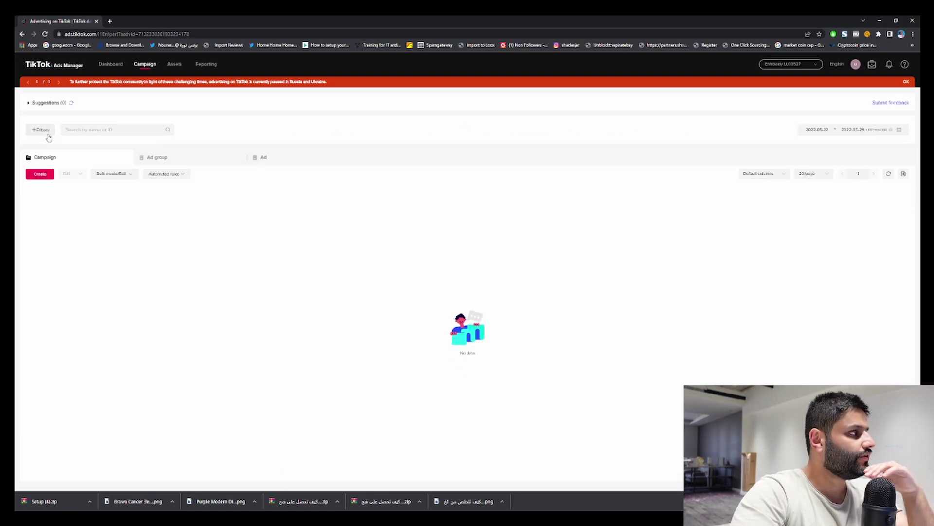
left_click(40, 174)
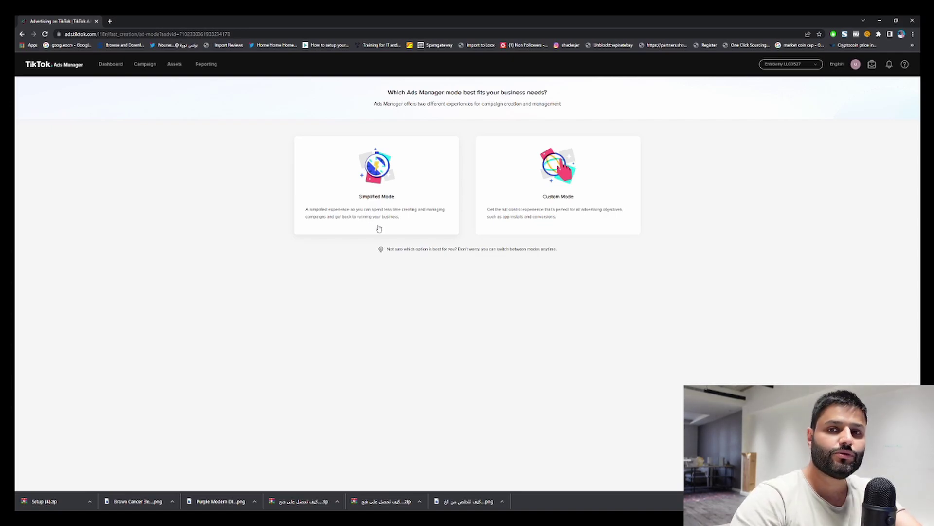
left_click(550, 186)
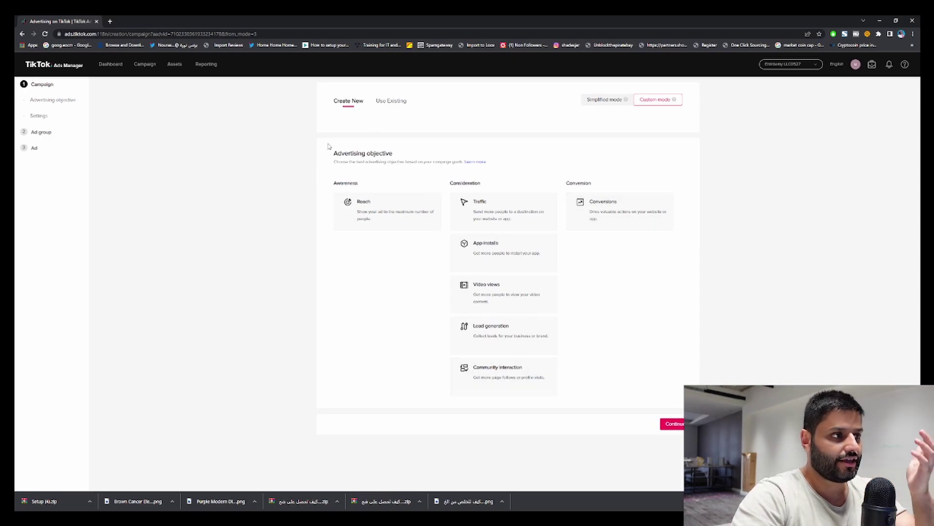
Step: Display the advertising objective page in Arabic and return it to English
left_click(837, 65)
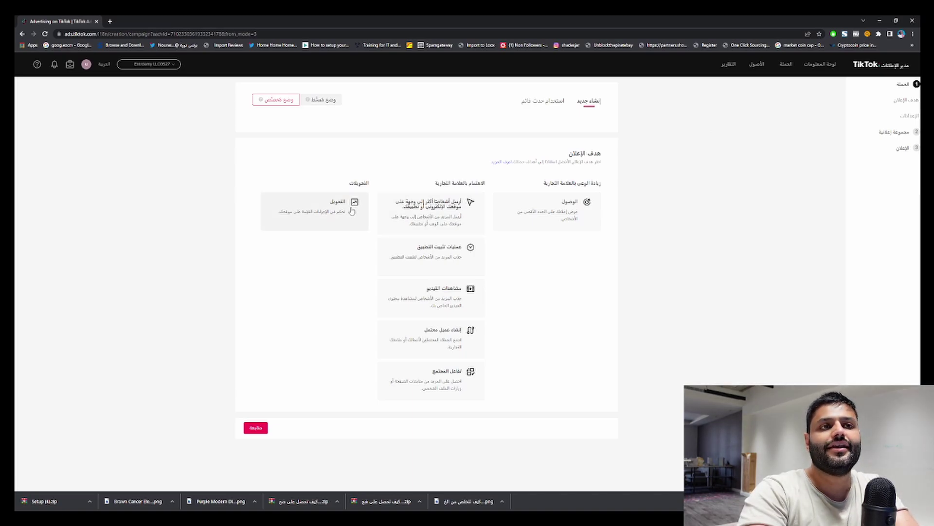
left_click(104, 64)
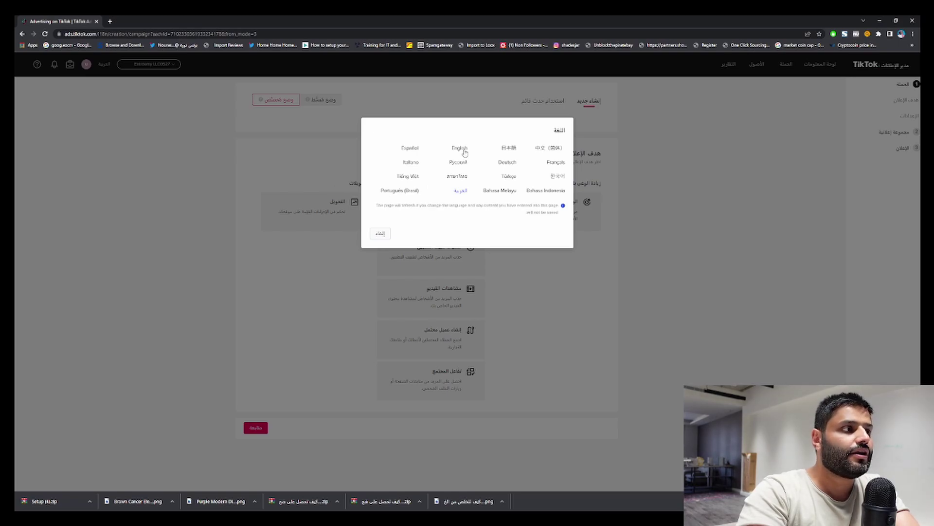
left_click(485, 148)
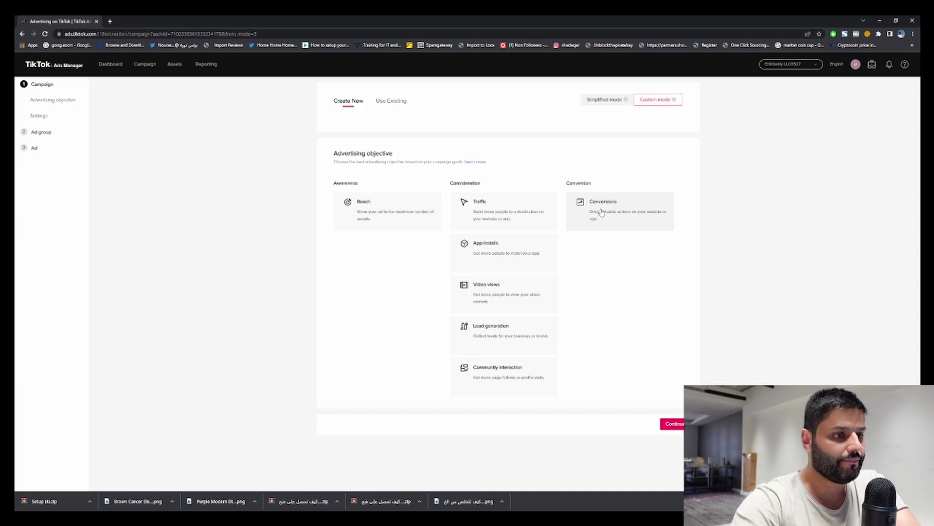
Step: Choose Conversions as the advertising objective, name the campaign "Sell More" and continue to the ad group
left_click(601, 213)
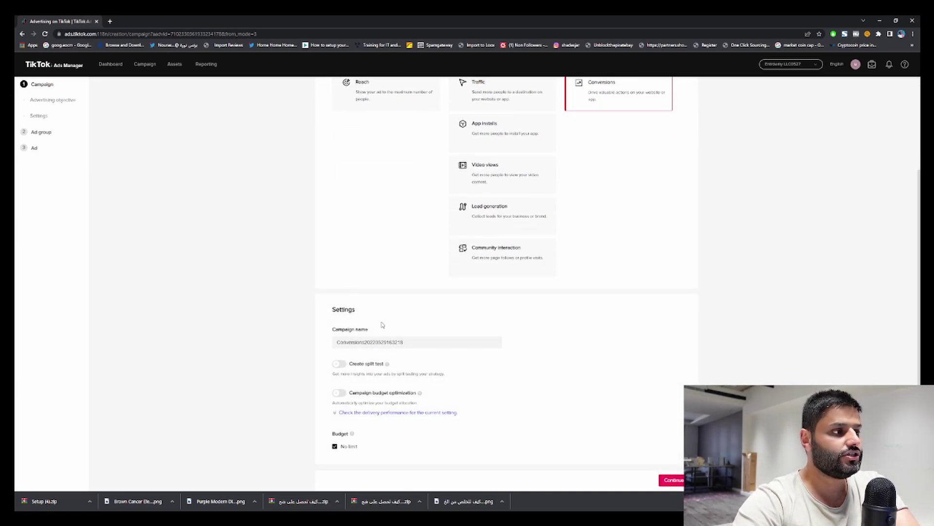
double_click(409, 343)
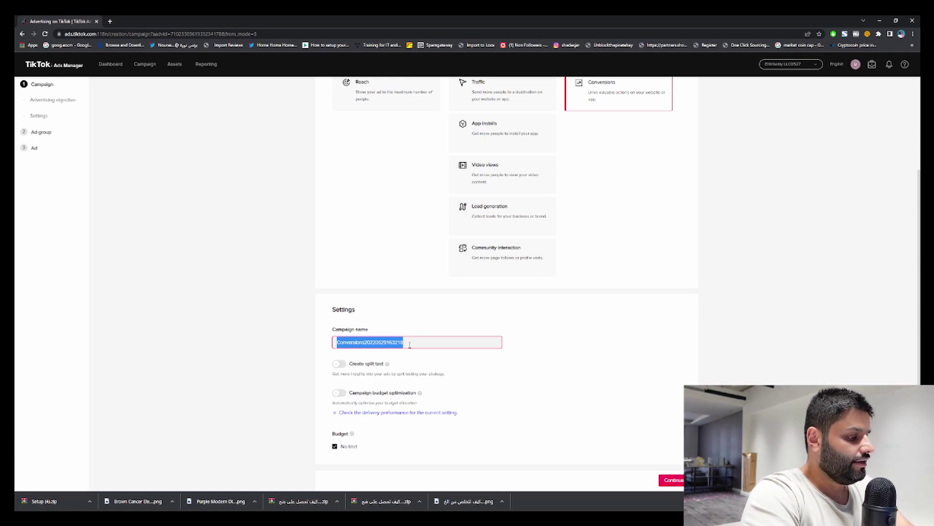
type("D")
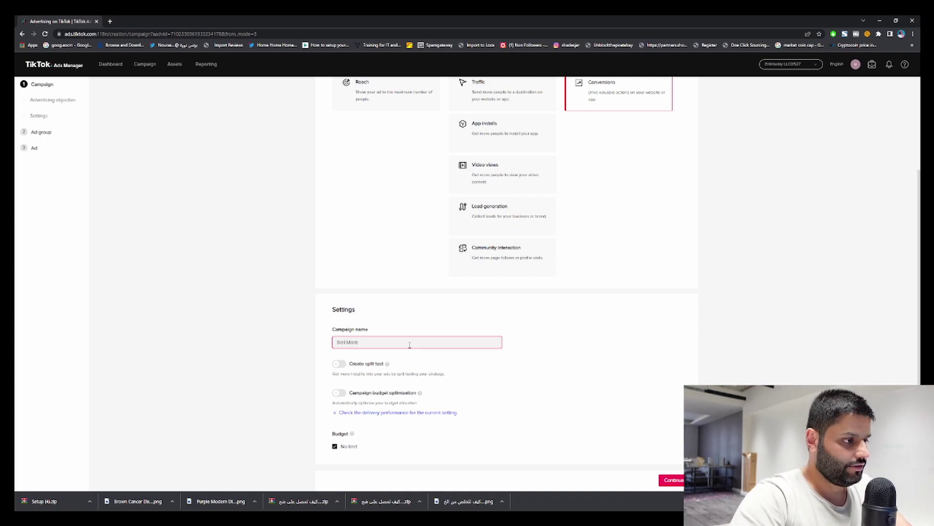
left_click(668, 481)
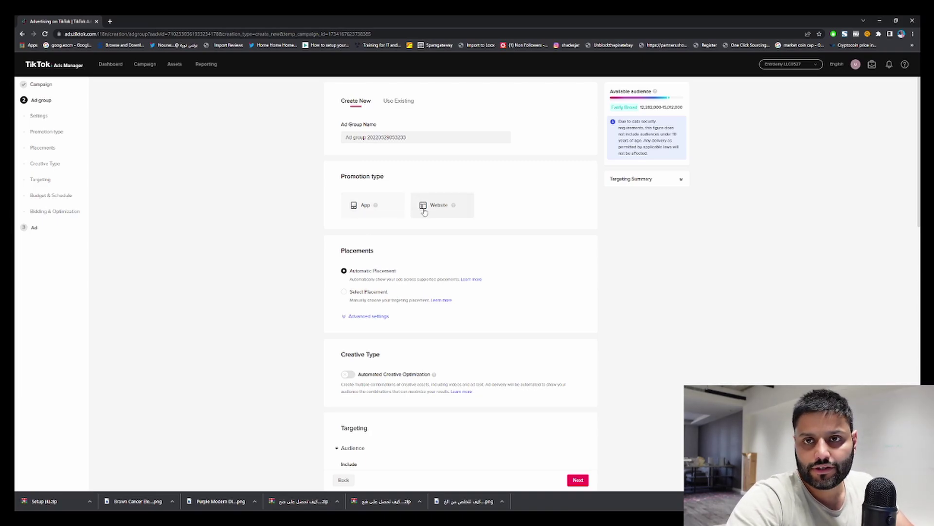
Step: Rename the ad group as "MagicMall - Sell More"
left_click(411, 137)
key("ctrl+a")
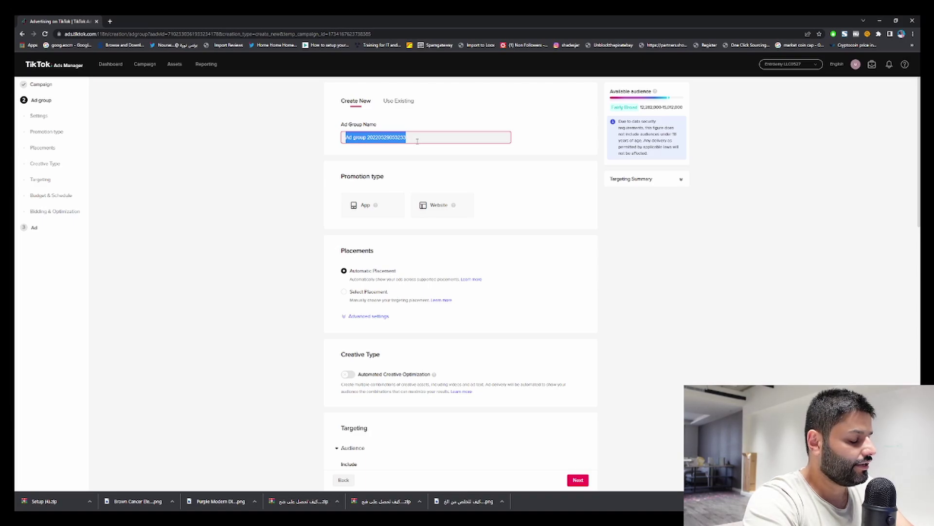
type("Magic")
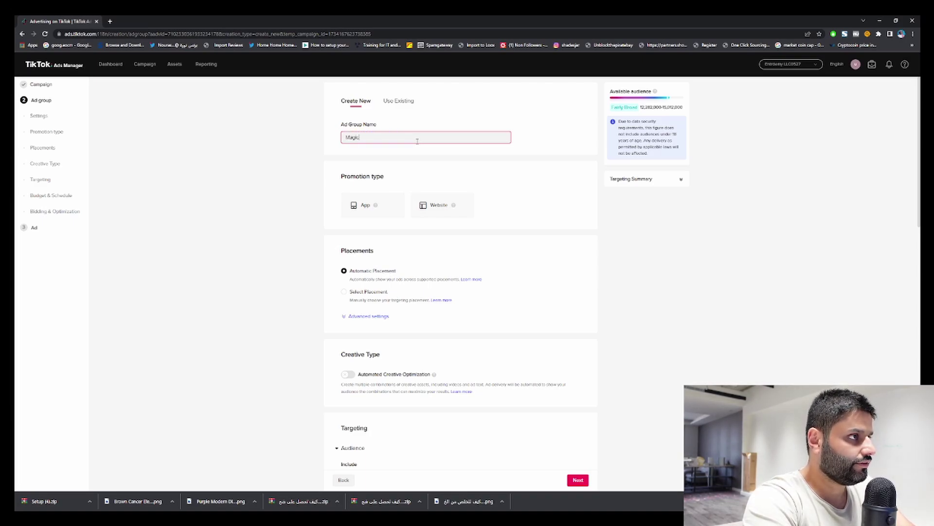
type("Mall")
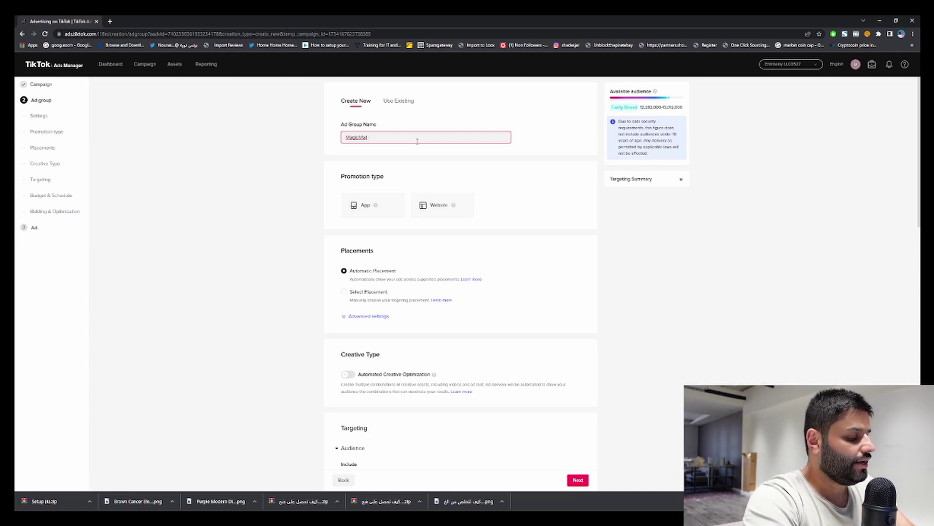
type("- Sell M")
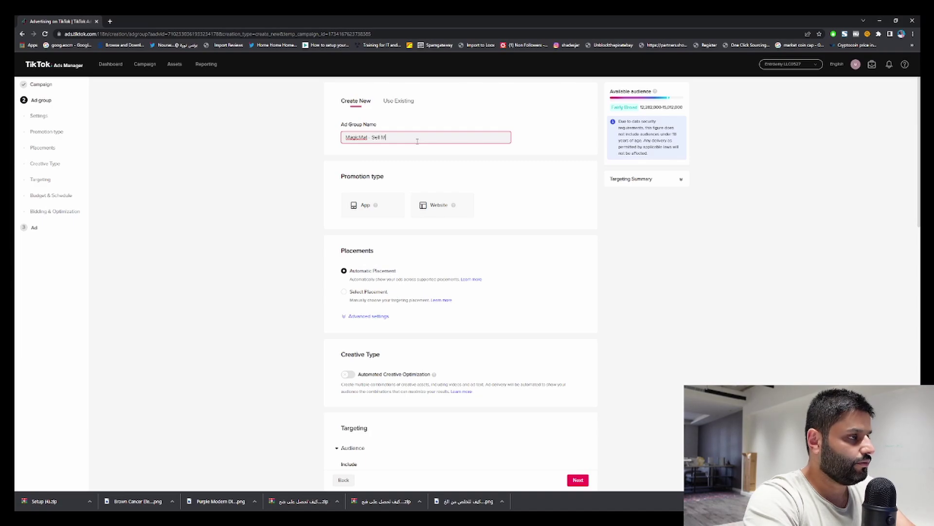
type("ore")
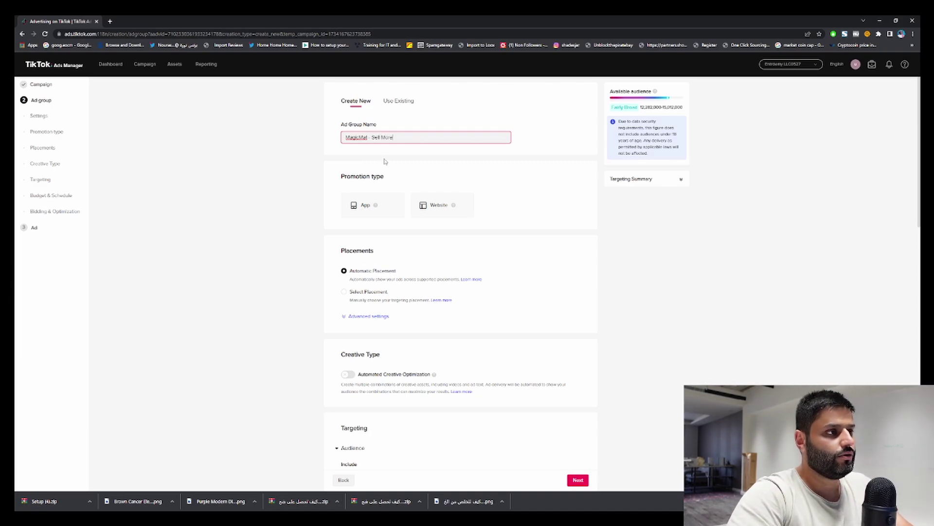
Step: Set the ad group's promotion type to Website and check the TikTok Pixel choices for the external website
left_click(424, 204)
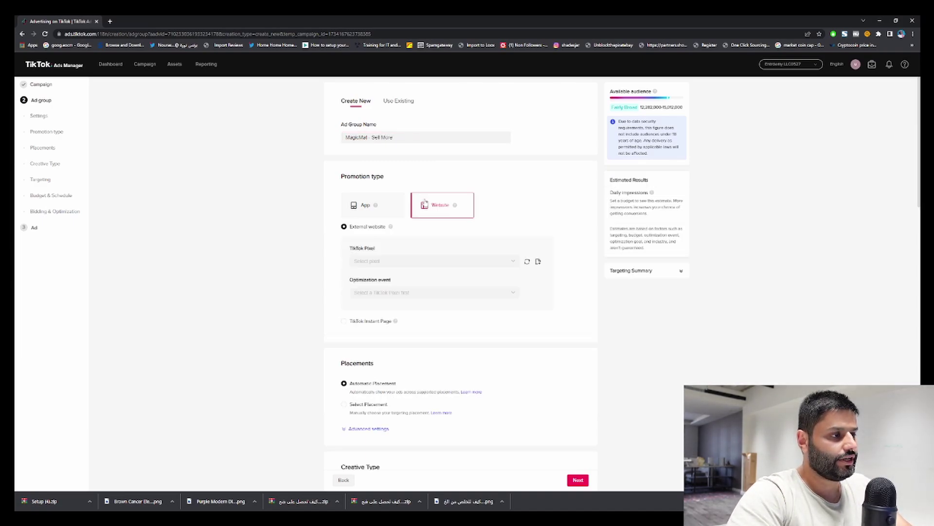
left_click(366, 261)
left_click(257, 261)
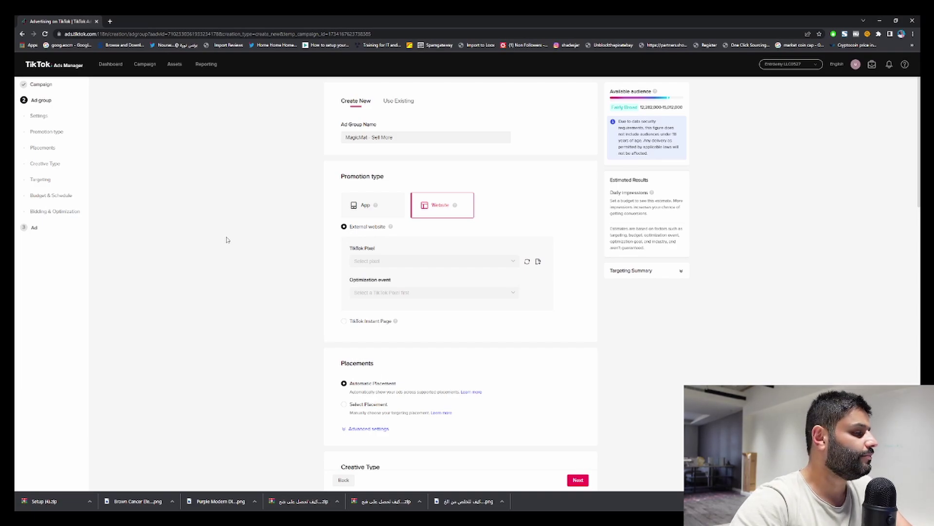
left_click(479, 258)
left_click(483, 246)
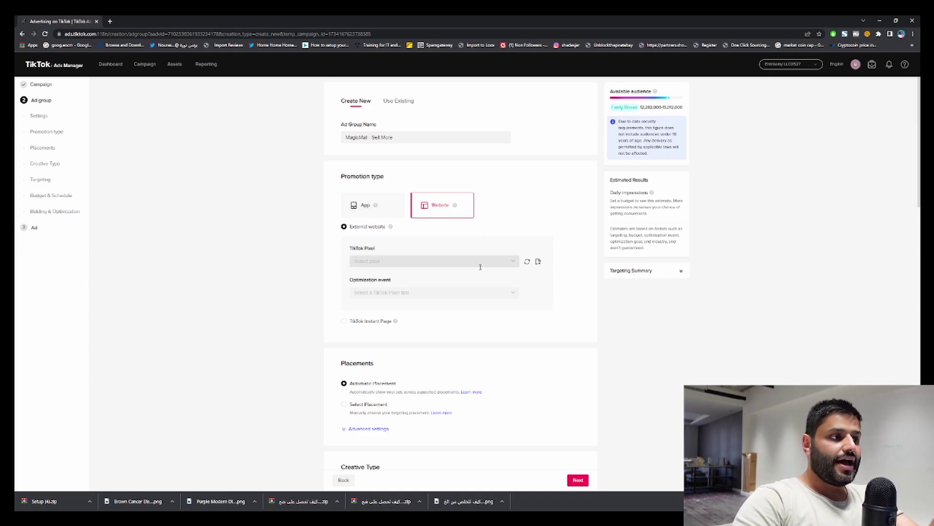
left_click(480, 261)
left_click(480, 261)
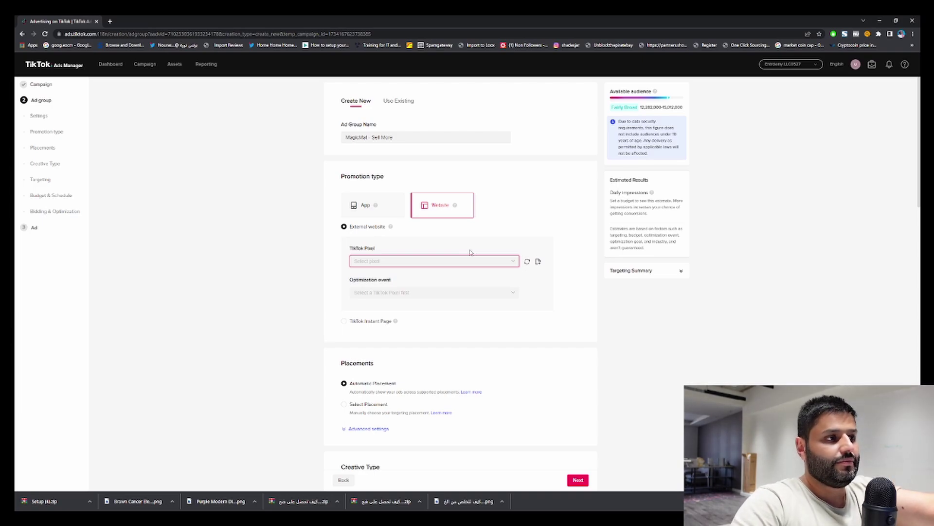
left_click(472, 259)
left_click(472, 259)
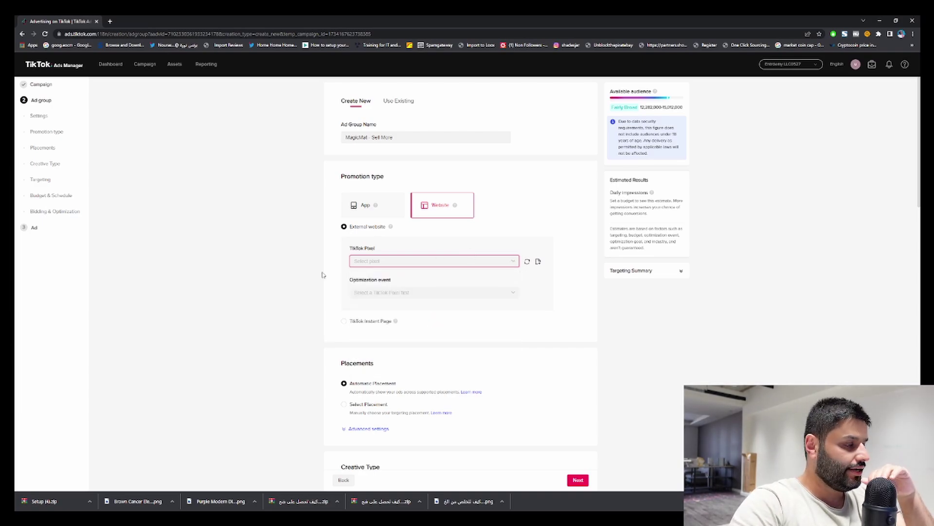
Step: Select placements manually and exclude News Feed App Series and Pangle, keeping only TikTok
scroll(329, 278, "down", 2)
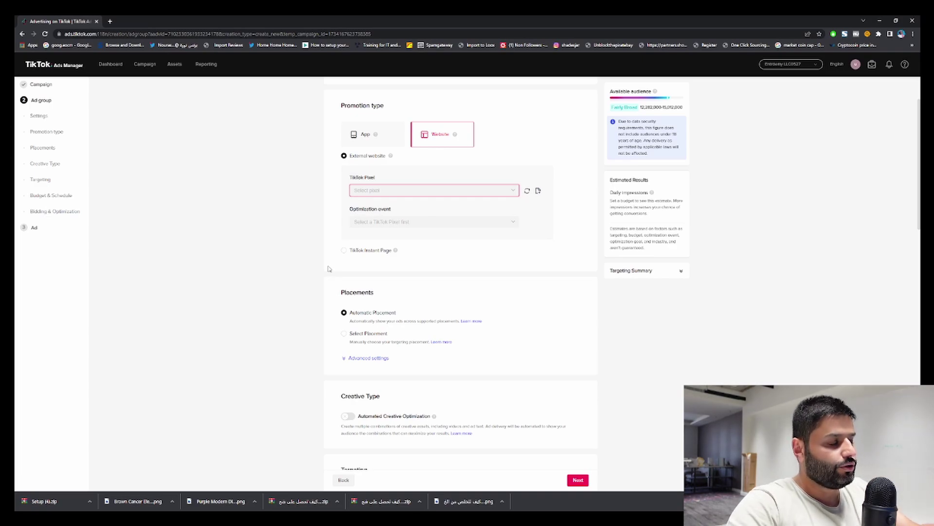
scroll(361, 317, "down", 1)
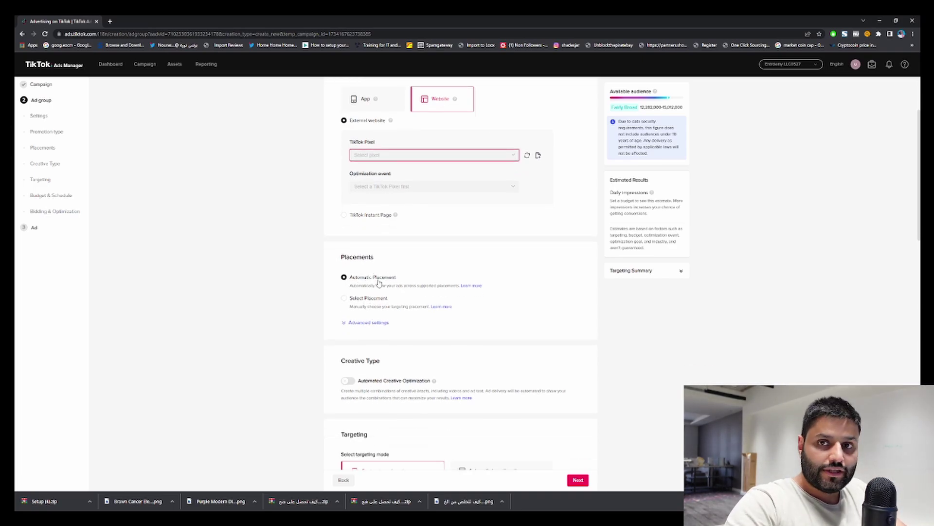
left_click(356, 299)
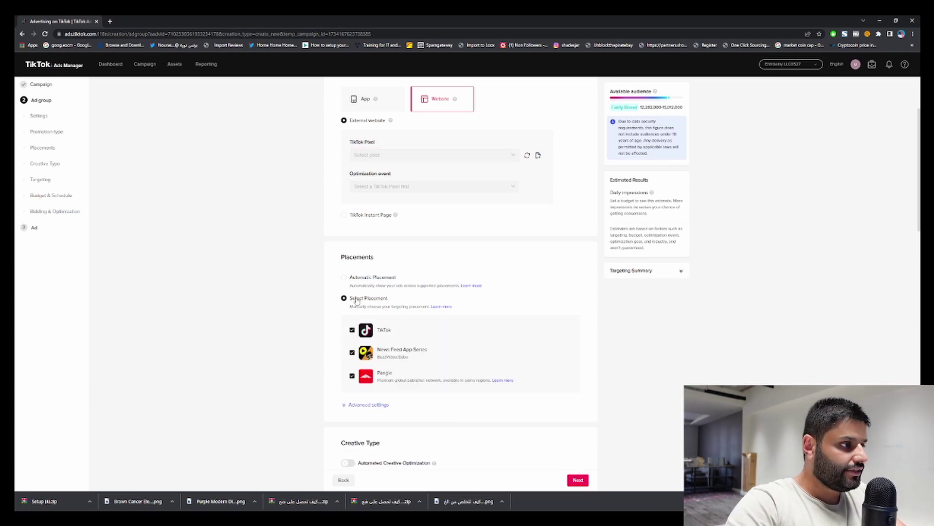
left_click(351, 353)
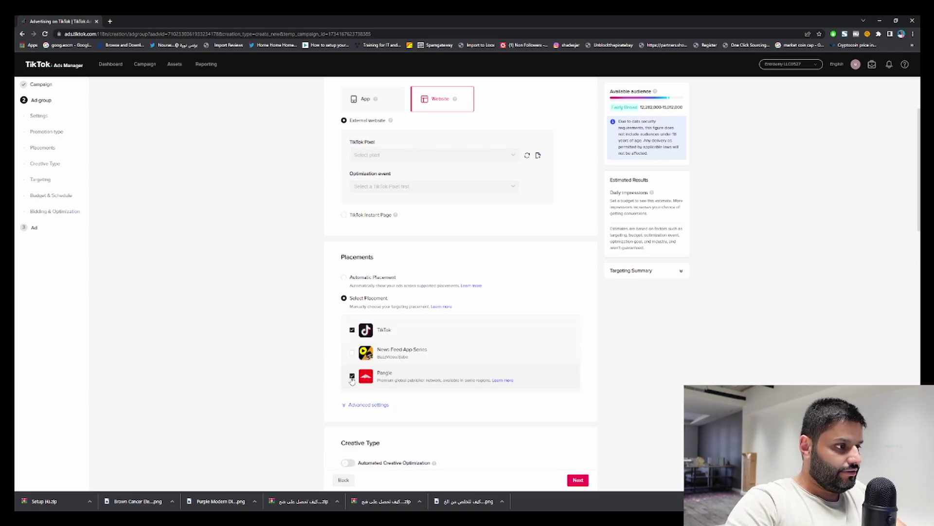
left_click(352, 378)
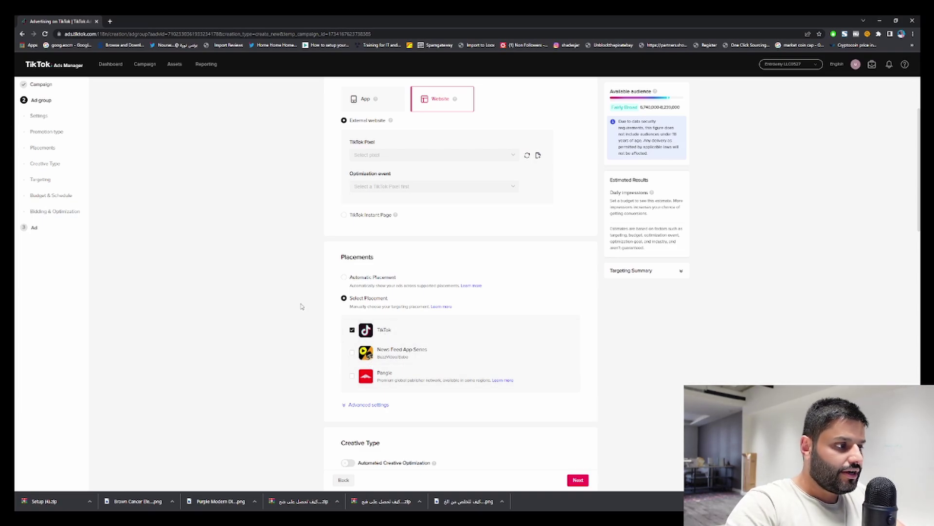
scroll(300, 306, "down", 3)
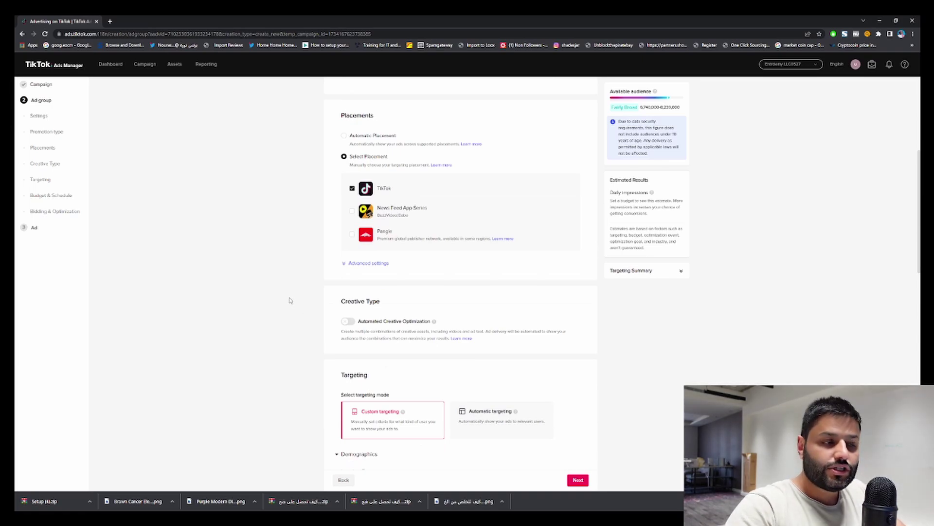
Step: Replace United Arab Emirates with Saudi Arabia as the ad group's target location
scroll(317, 326, "down", 4)
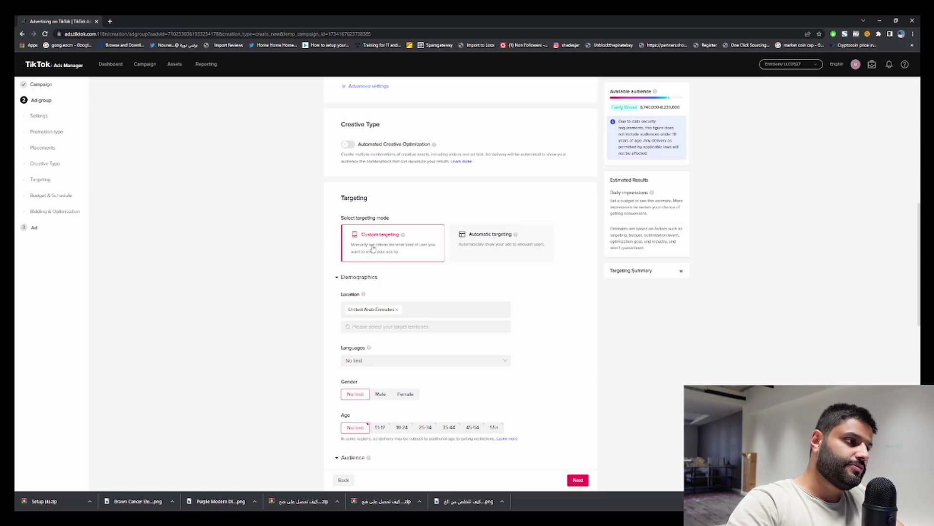
left_click(398, 310)
left_click(396, 309)
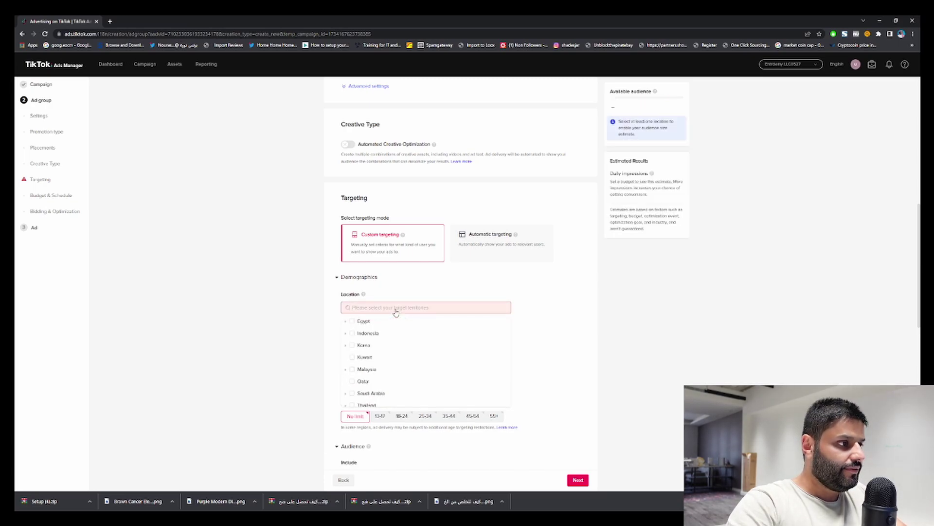
scroll(405, 352, "down", 2)
scroll(405, 352, "up", 2)
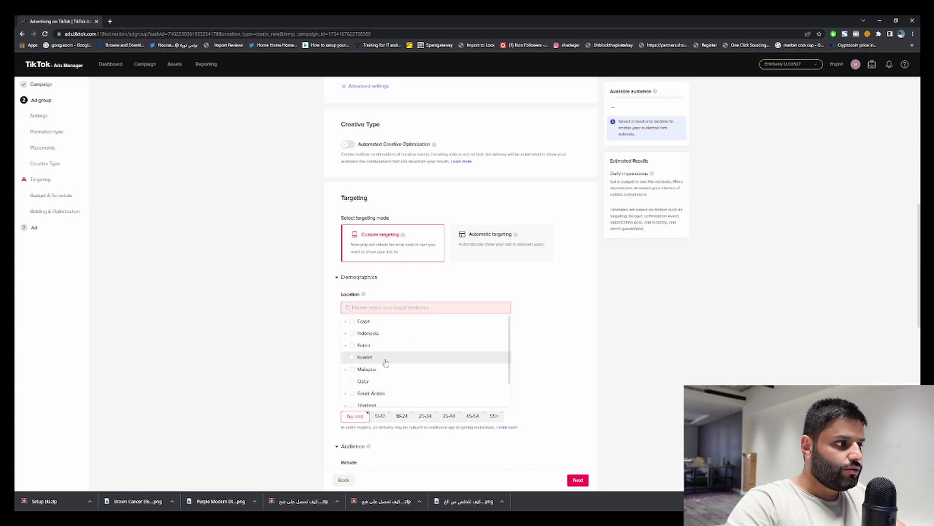
scroll(379, 345, "down", 2)
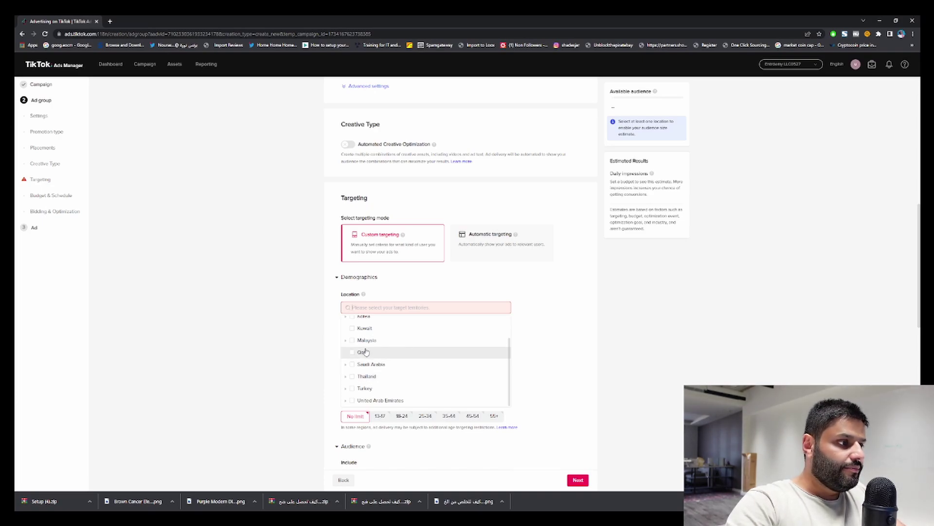
scroll(370, 372, "up", 2)
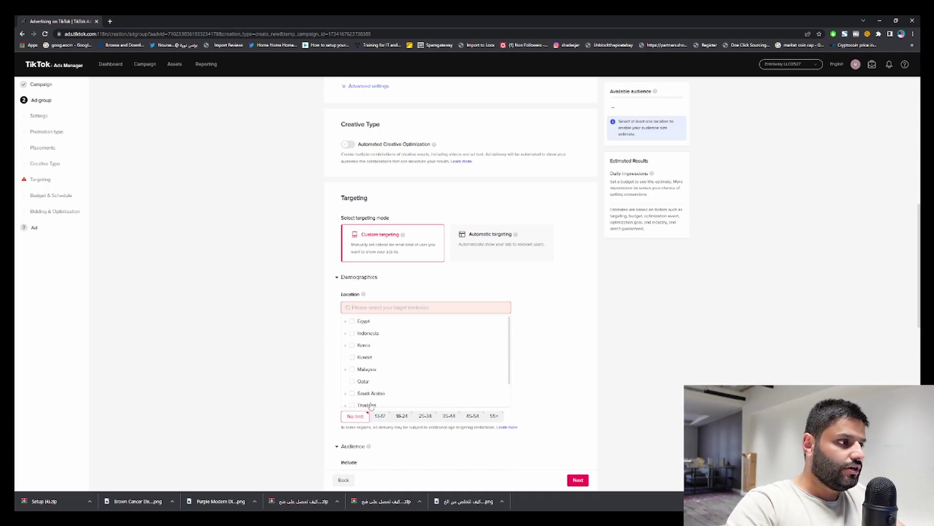
scroll(369, 341, "down", 2)
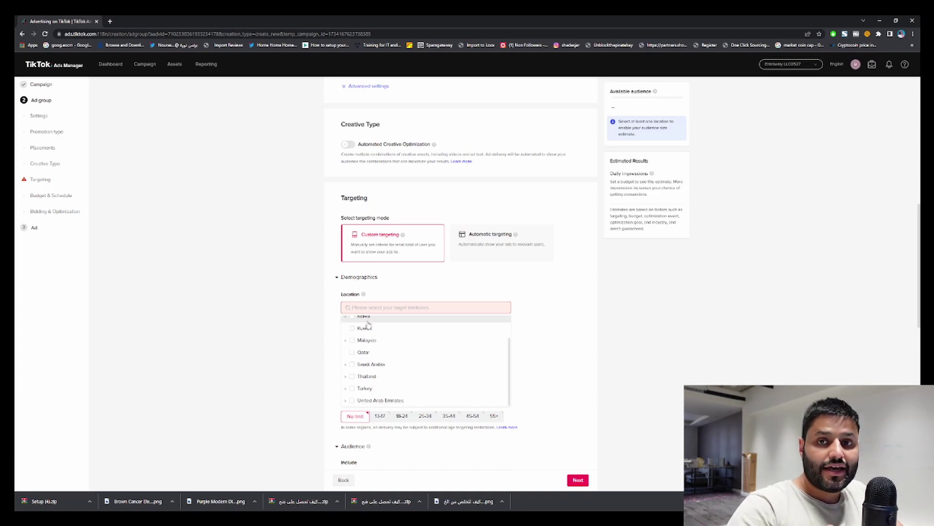
left_click(353, 365)
left_click(326, 345)
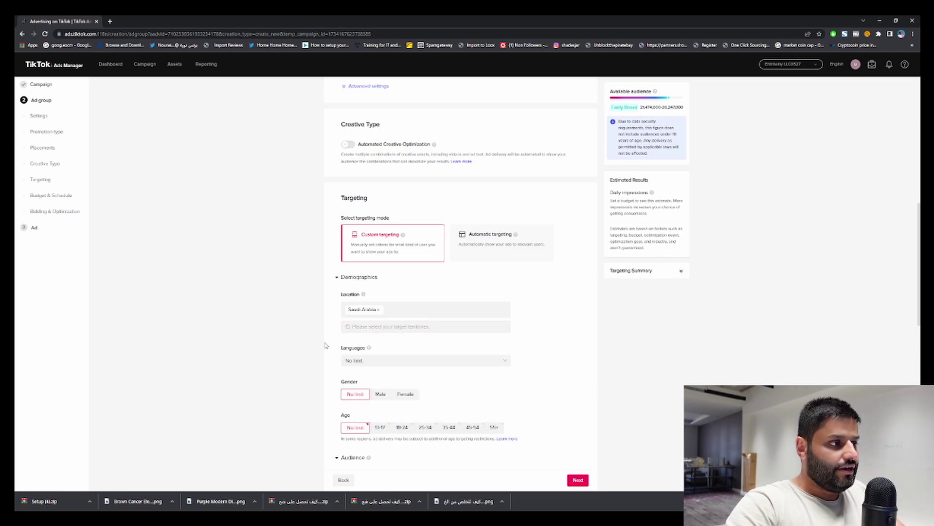
Step: Limit the ad group's target languages to Arabic and English
left_click(419, 359)
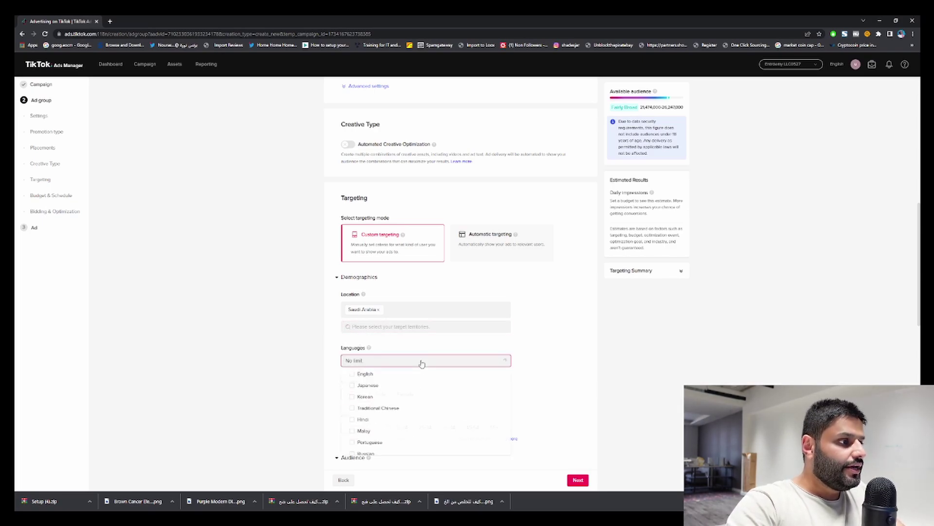
scroll(410, 382, "down", 10)
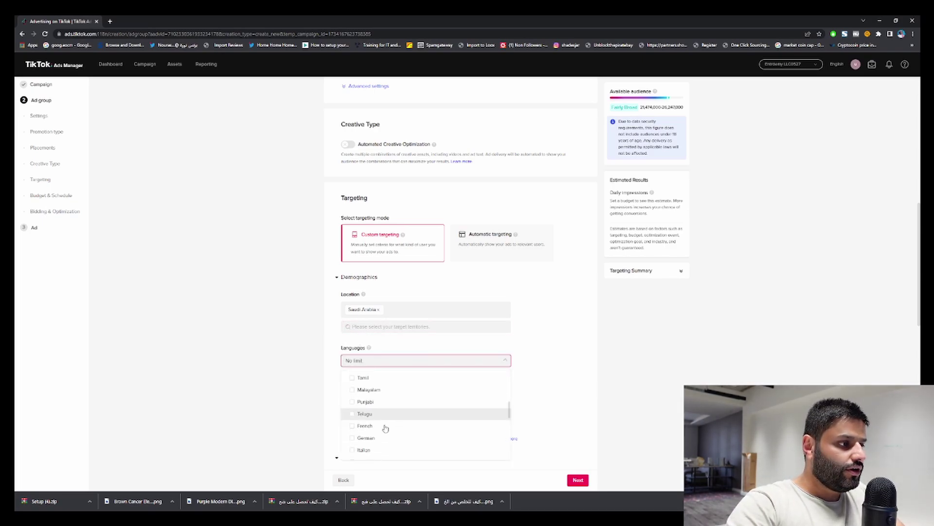
scroll(385, 427, "down", 5)
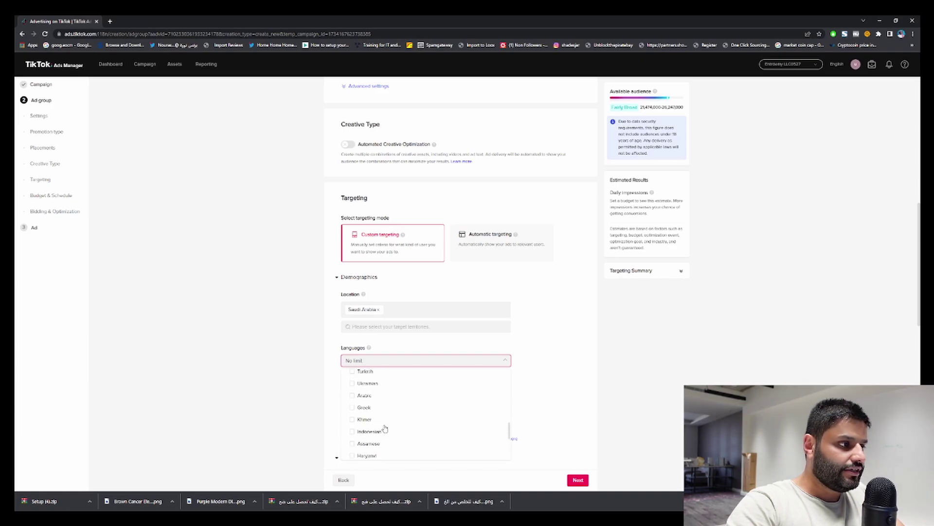
left_click(352, 426)
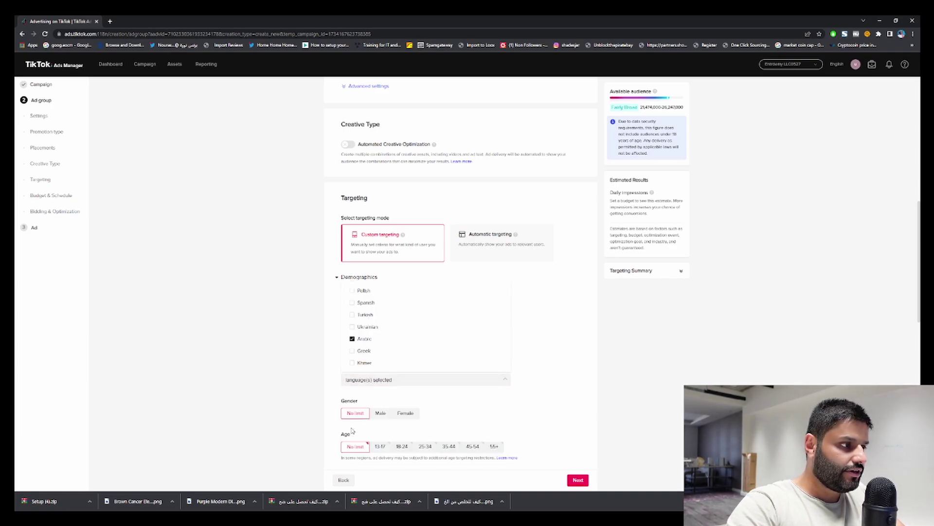
scroll(369, 338, "up", 10)
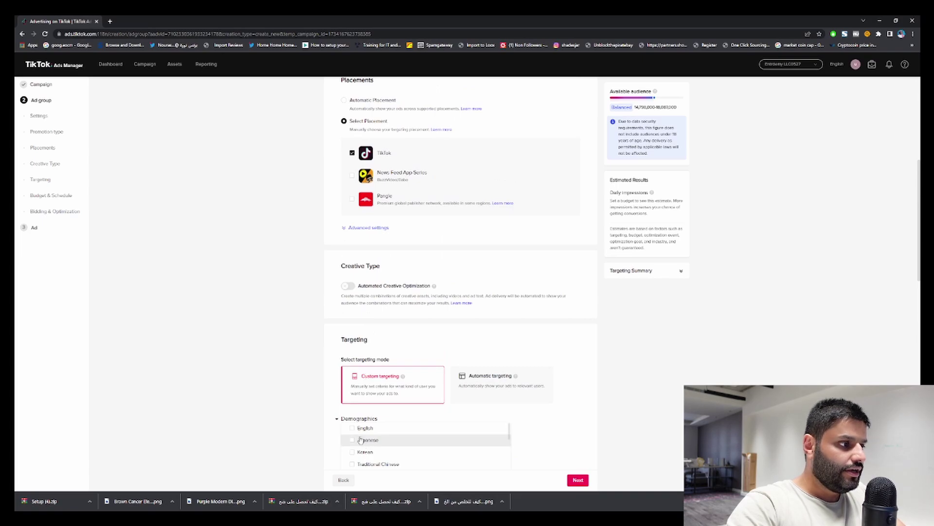
left_click(352, 428)
scroll(299, 407, "down", 3)
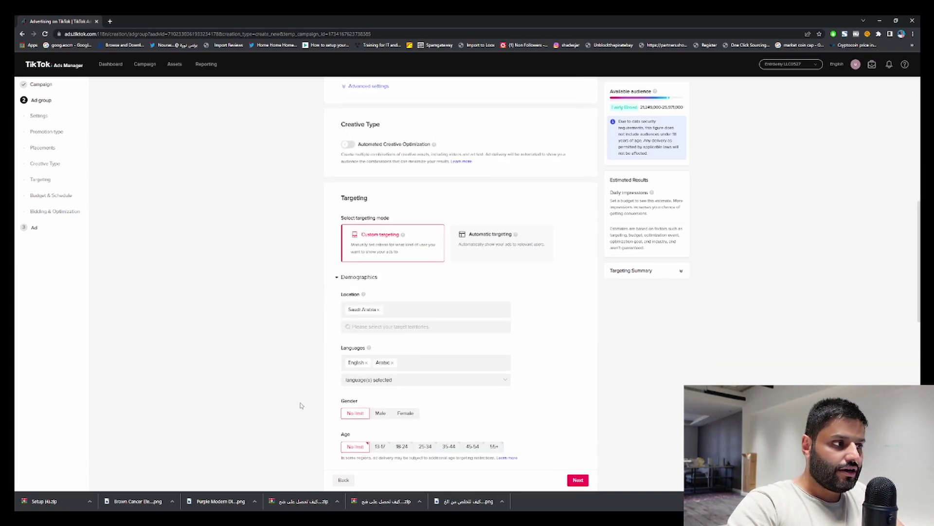
Step: Restrict the target age to 18-24, 25-34, 35-44, 45-54 and 55+, leaving out 13-17
scroll(322, 395, "down", 3)
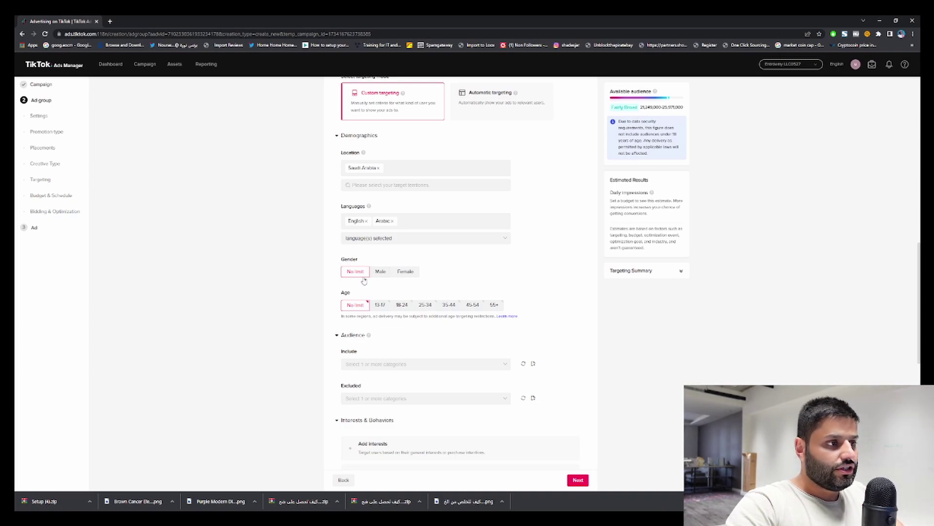
left_click(400, 305)
left_click(425, 304)
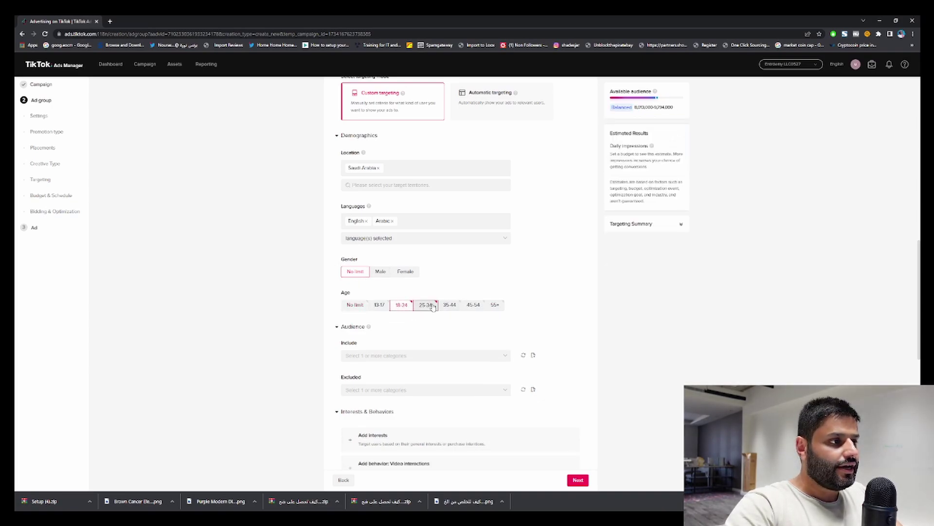
left_click(449, 305)
left_click(495, 305)
left_click(482, 306)
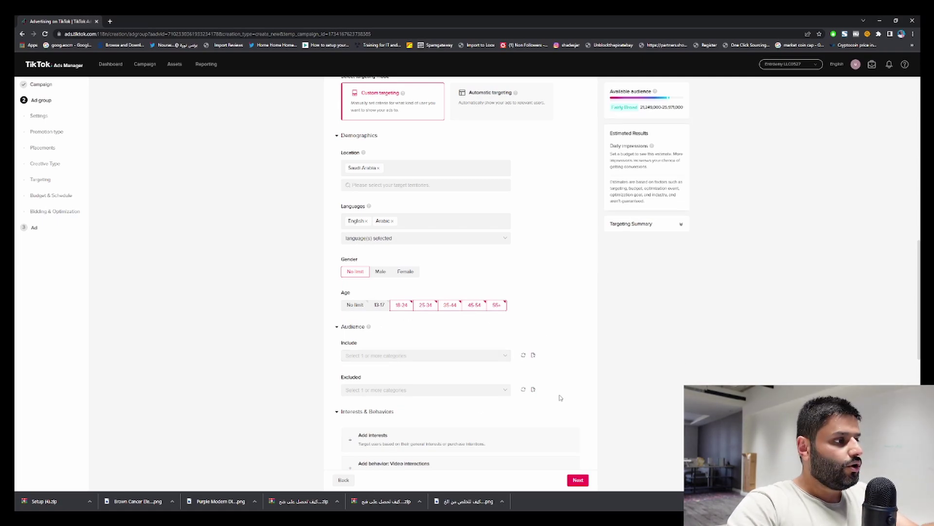
Step: Check which custom and lookalike audiences are available to include in the targeting
scroll(439, 334, "down", 2)
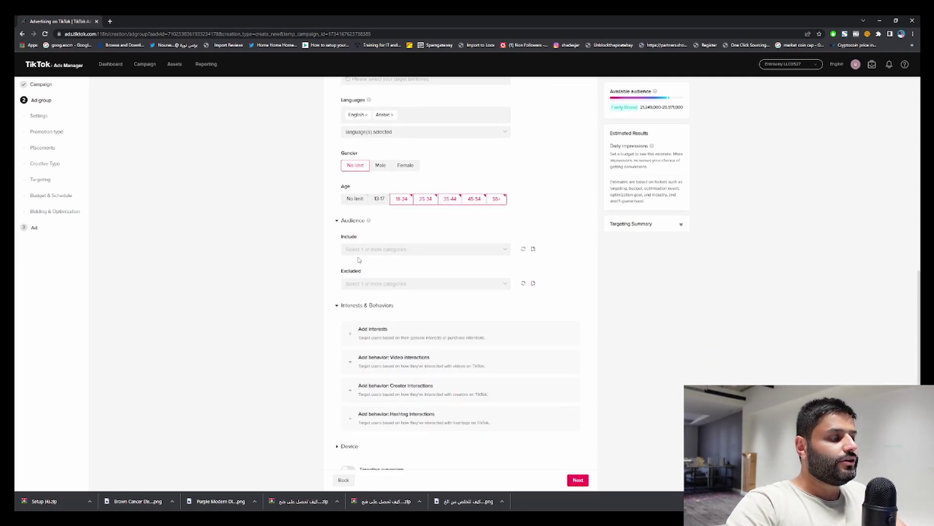
left_click(371, 248)
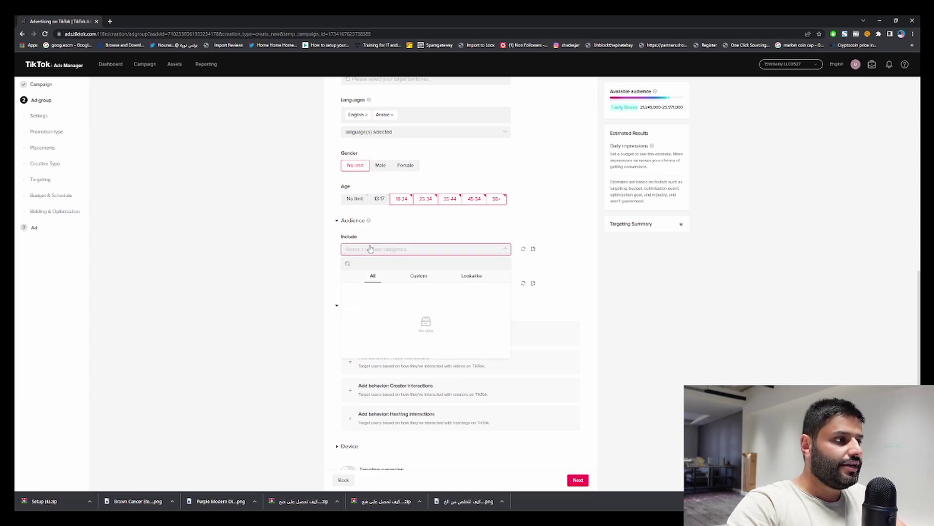
left_click(319, 255)
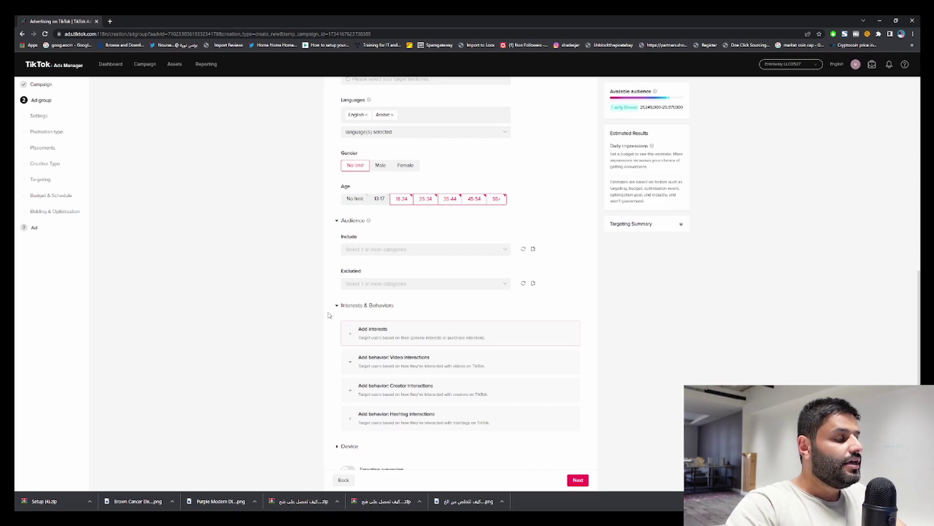
Step: Add an interests condition to the targeting and open its list of interest categories
scroll(334, 307, "down", 2)
left_click(354, 192)
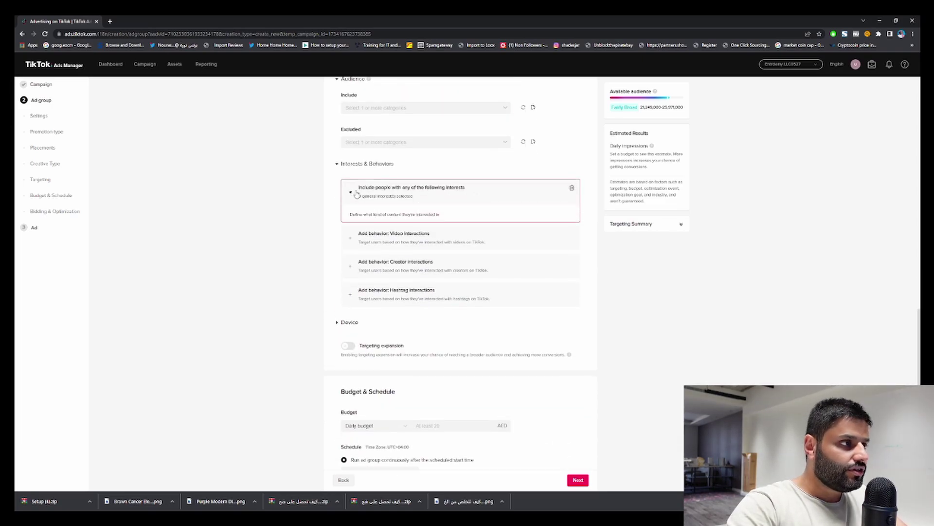
left_click(378, 230)
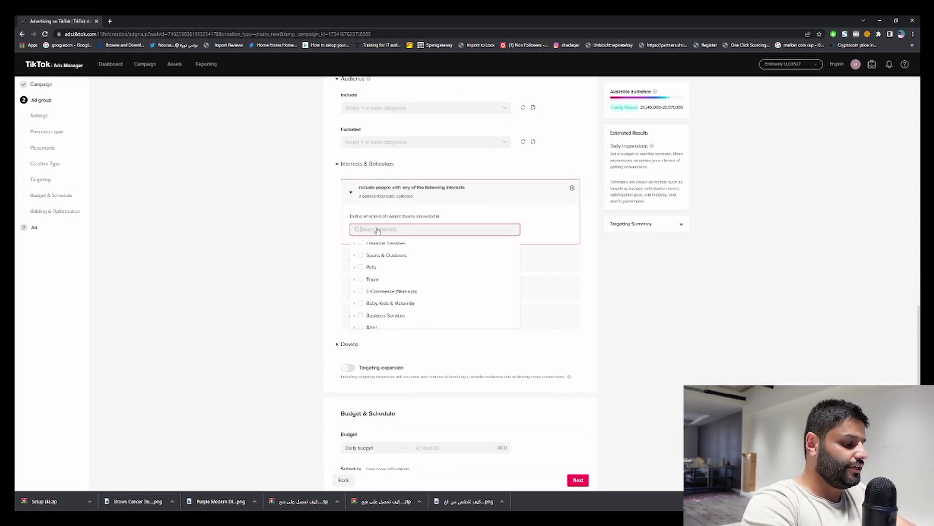
Step: Search the interests for "purch", try adding Online purchase and remove it again
type("pur")
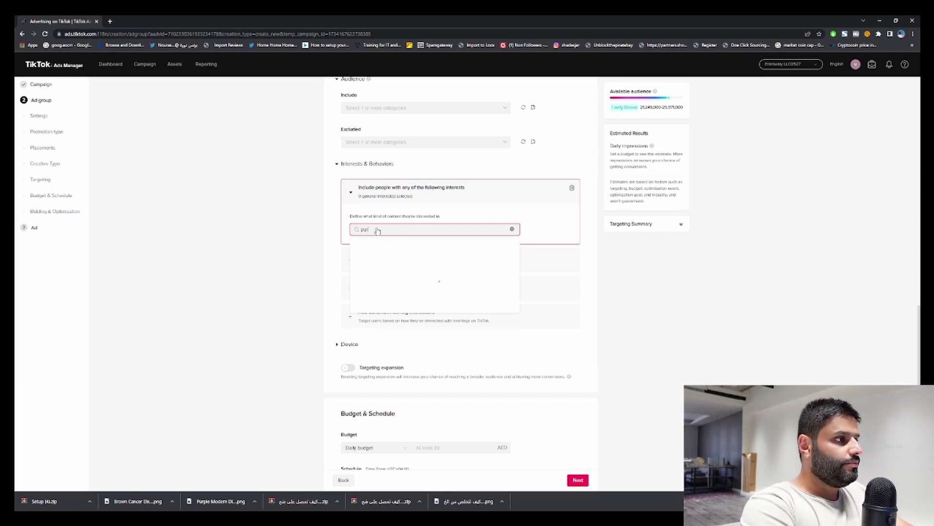
type("ch")
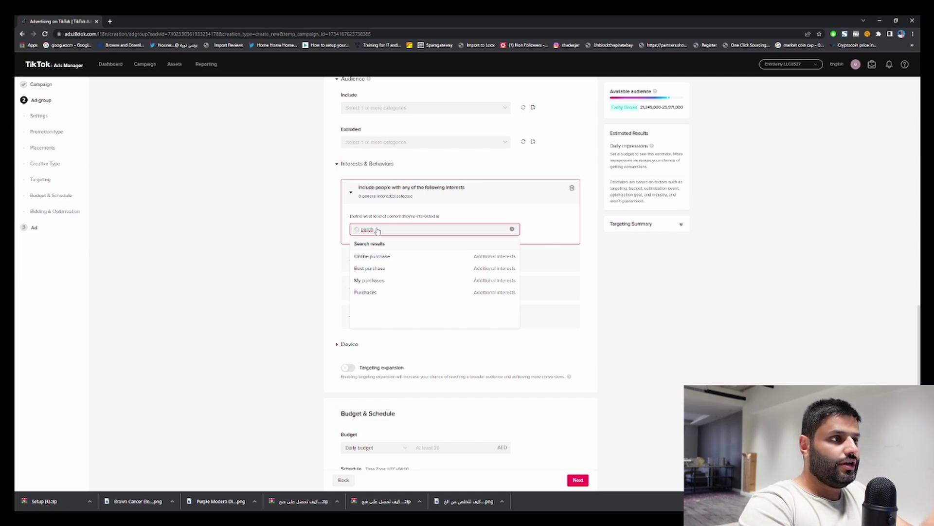
left_click(370, 261)
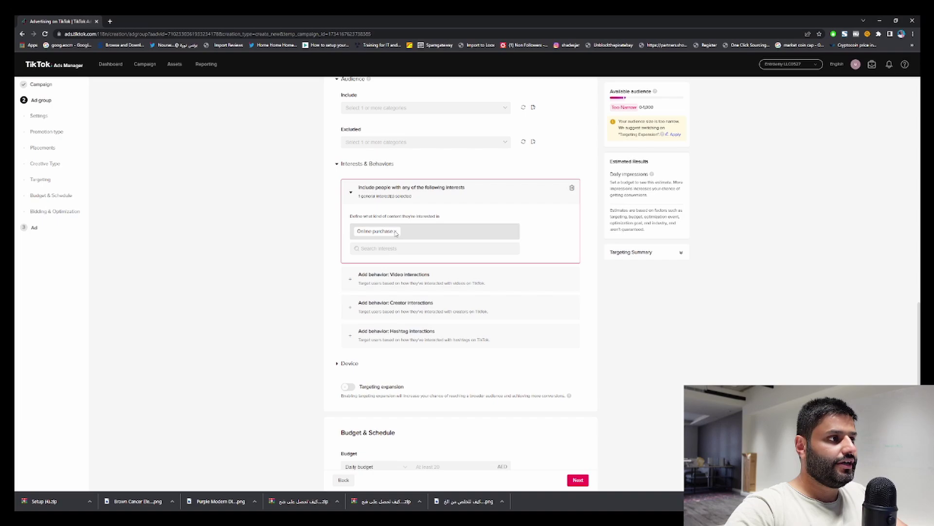
left_click(395, 231)
left_click(395, 231)
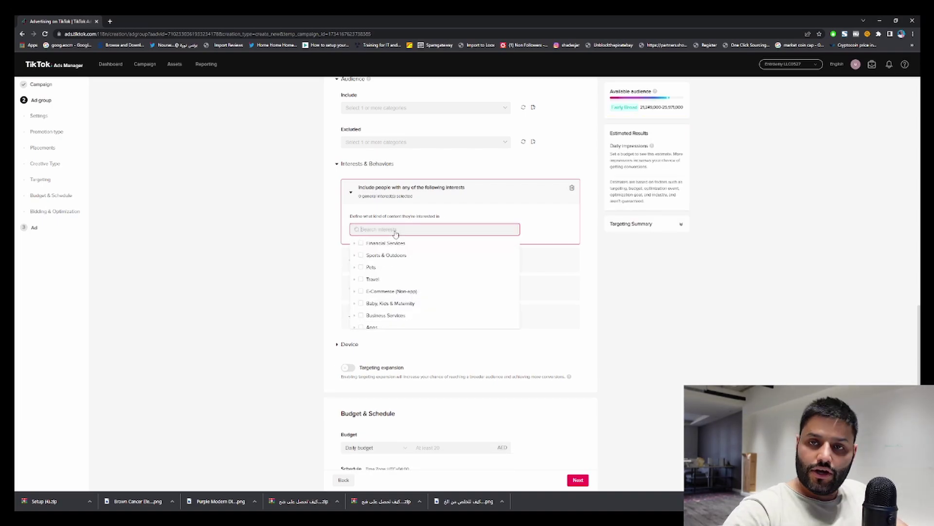
Step: Search the interests for "household" and target people interested in Household Products
type("household")
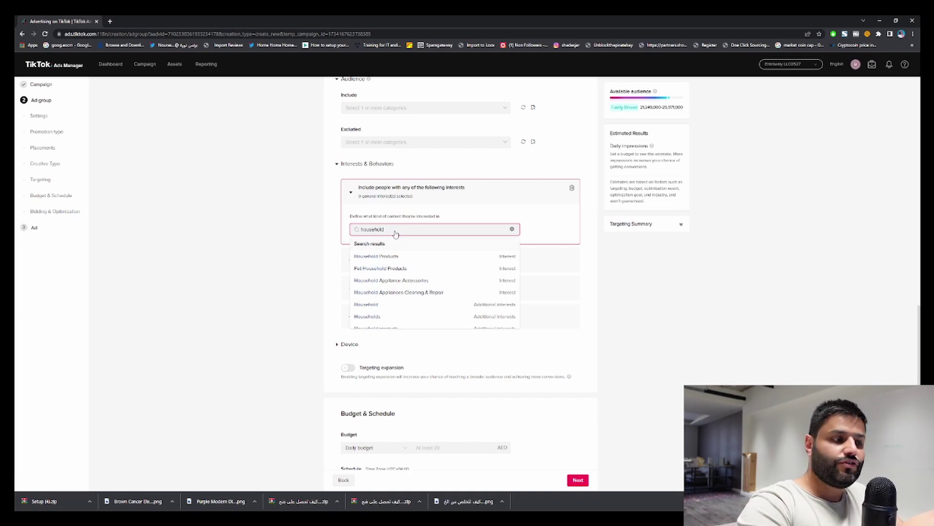
left_click(394, 258)
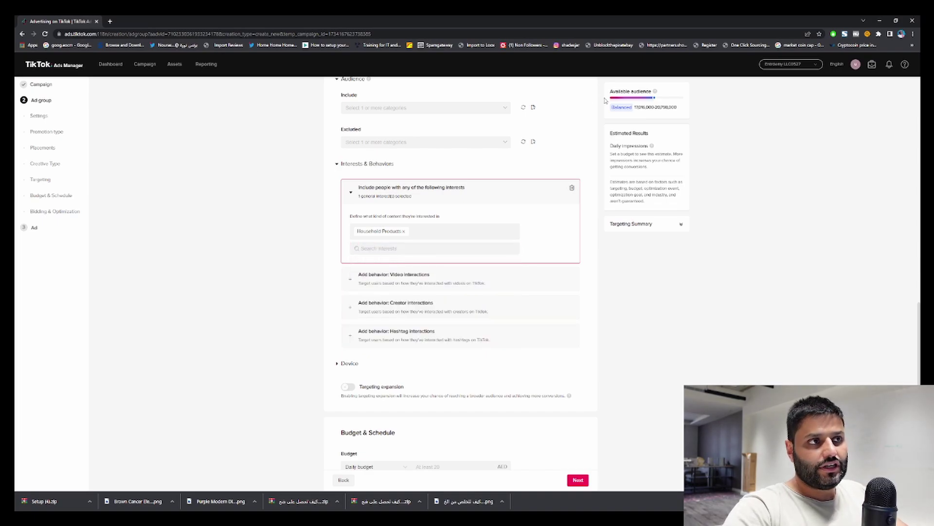
left_click_drag(636, 111, 659, 115)
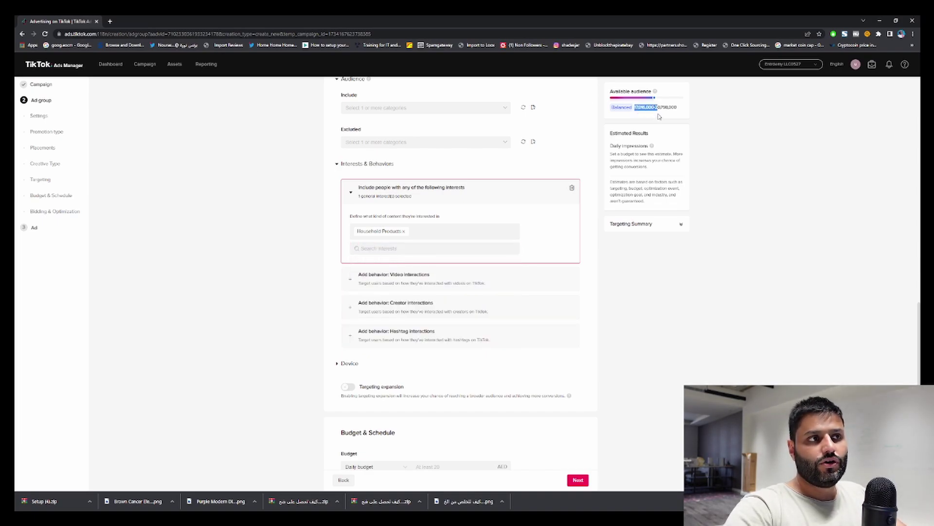
left_click(667, 106)
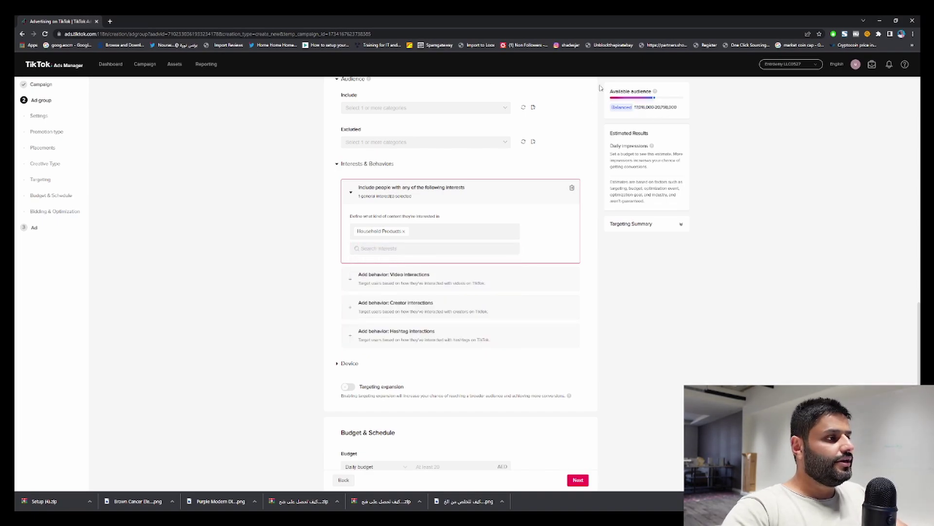
Step: Add the creator interactions and hashtag interactions behavior conditions to the targeting
scroll(311, 226, "down", 3)
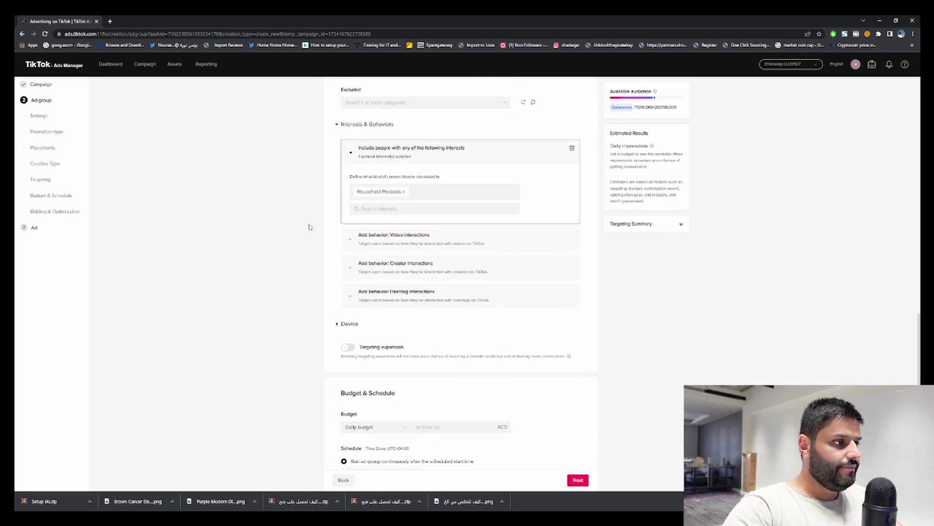
left_click(422, 238)
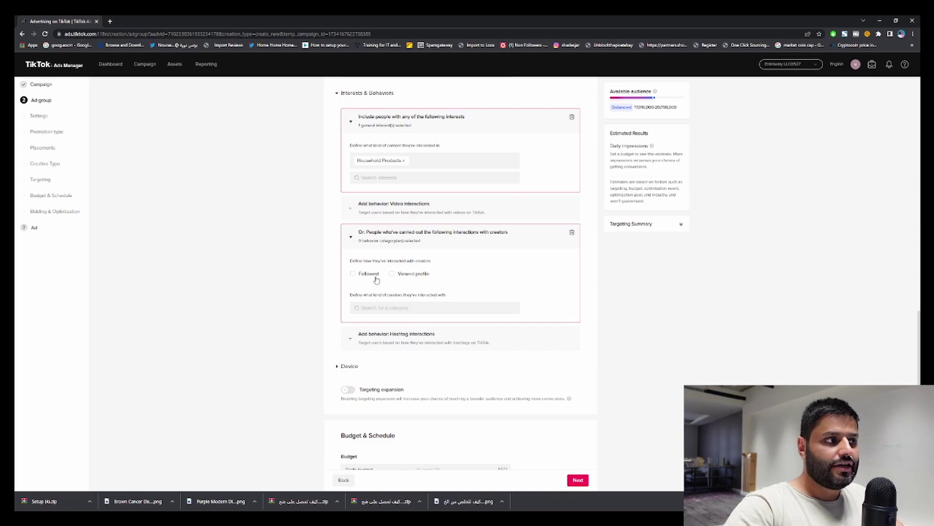
left_click(386, 339)
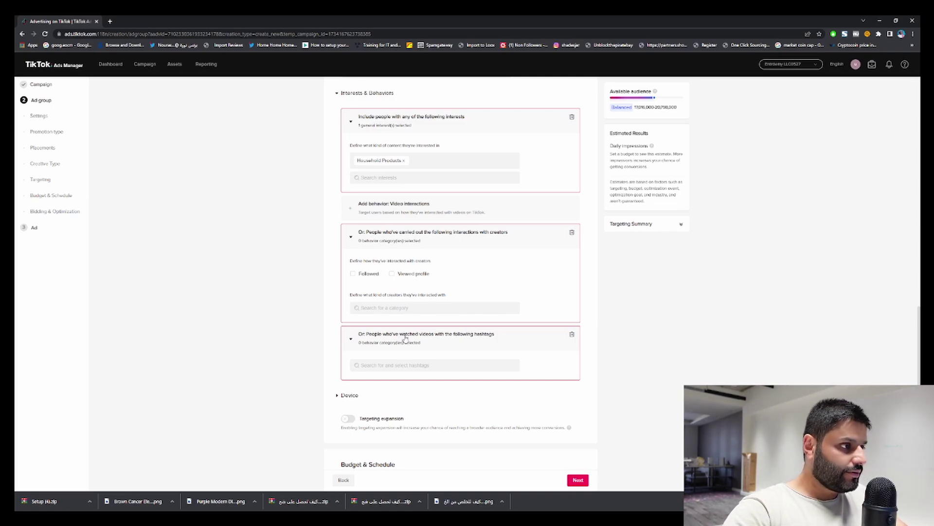
Step: Search the hashtag interactions condition for "amazon", look through the suggested hashtags and narrow the search towards "amazonfind"
left_click(403, 366)
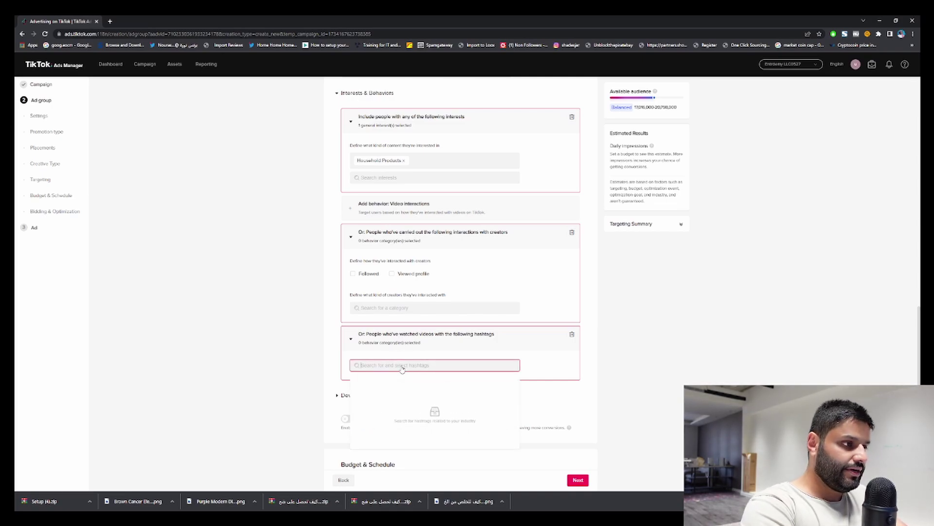
type("amazon")
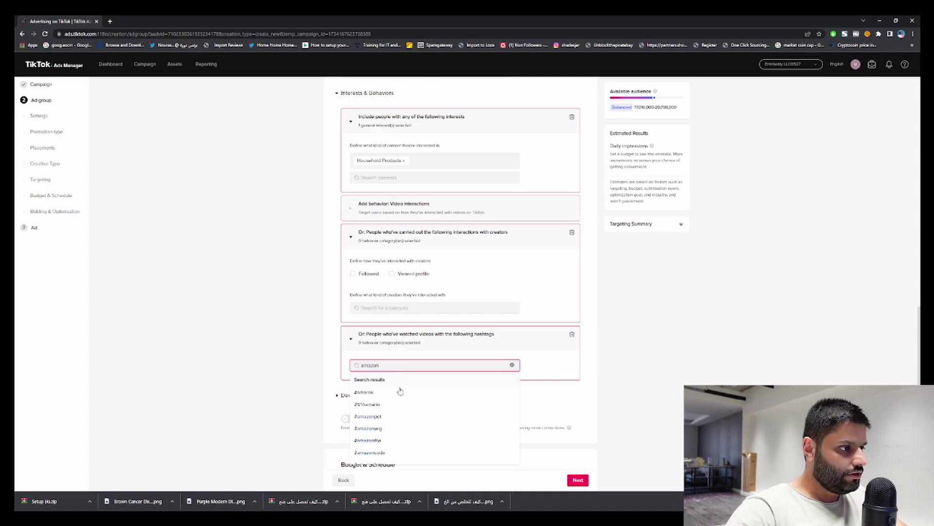
scroll(390, 419, "down", 3)
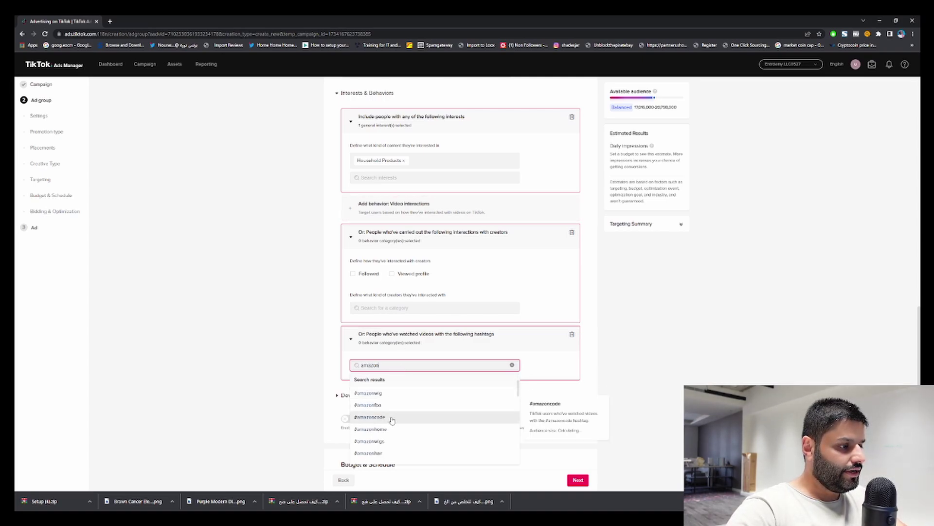
scroll(403, 437, "down", 3)
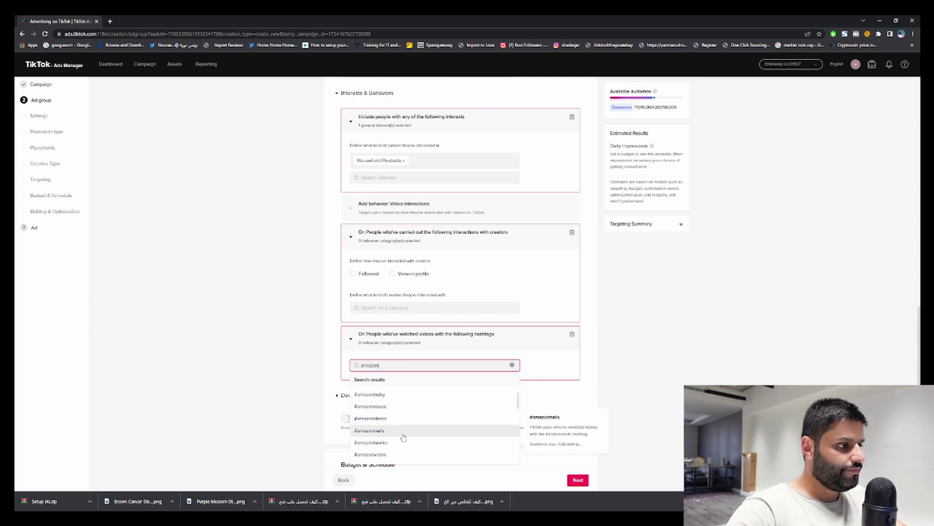
scroll(403, 437, "down", 1)
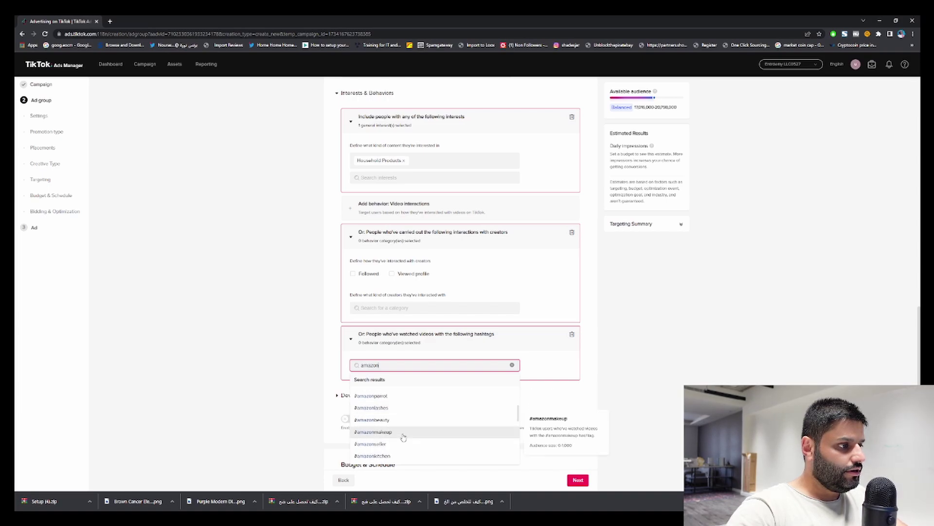
scroll(404, 437, "down", 3)
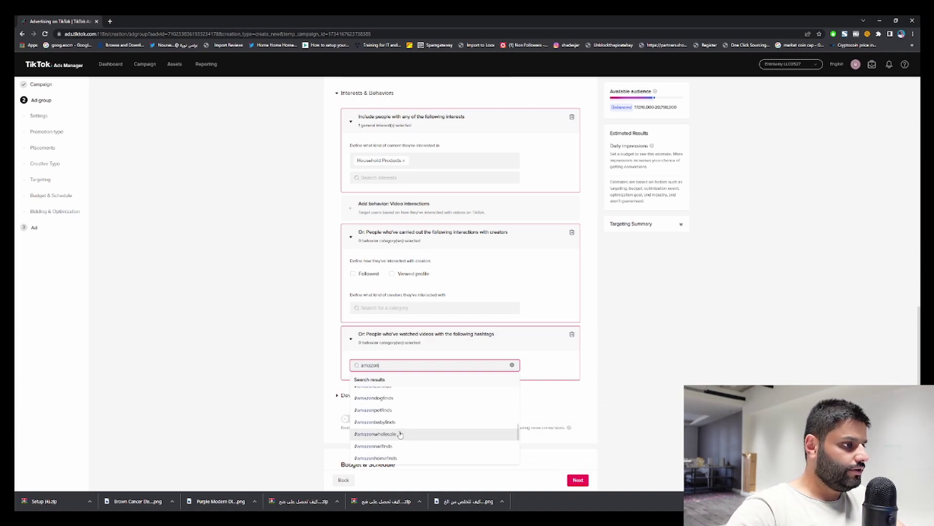
type("fin")
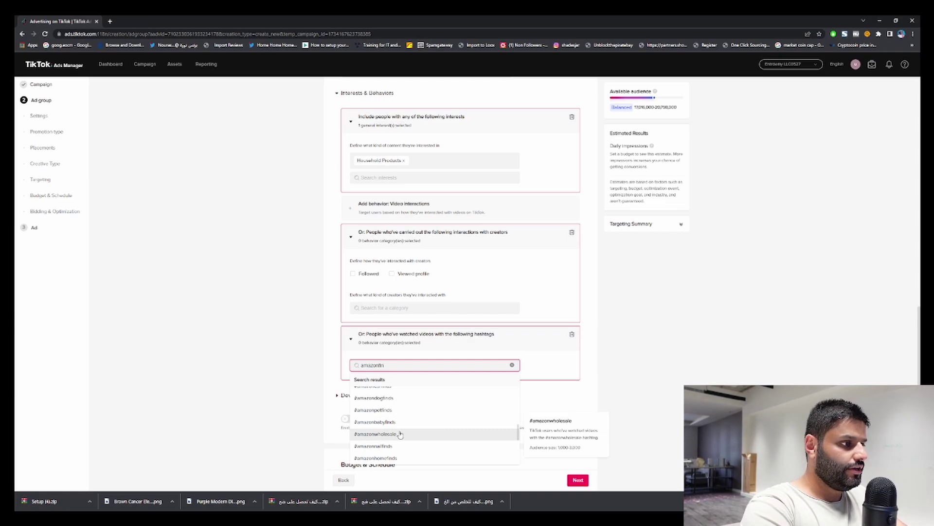
type("d")
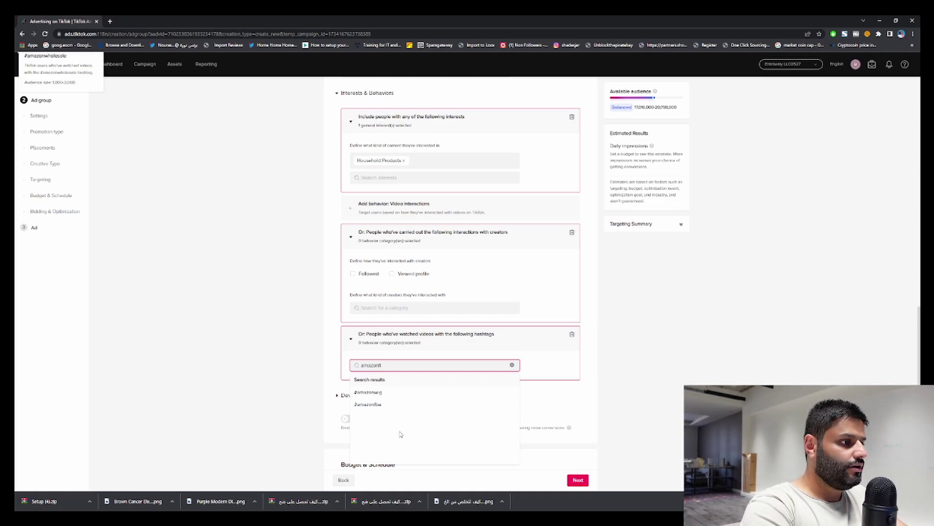
Step: Search the hashtags for "amazonhouse", try adding #amazonhome to the condition and remove it again
type("house")
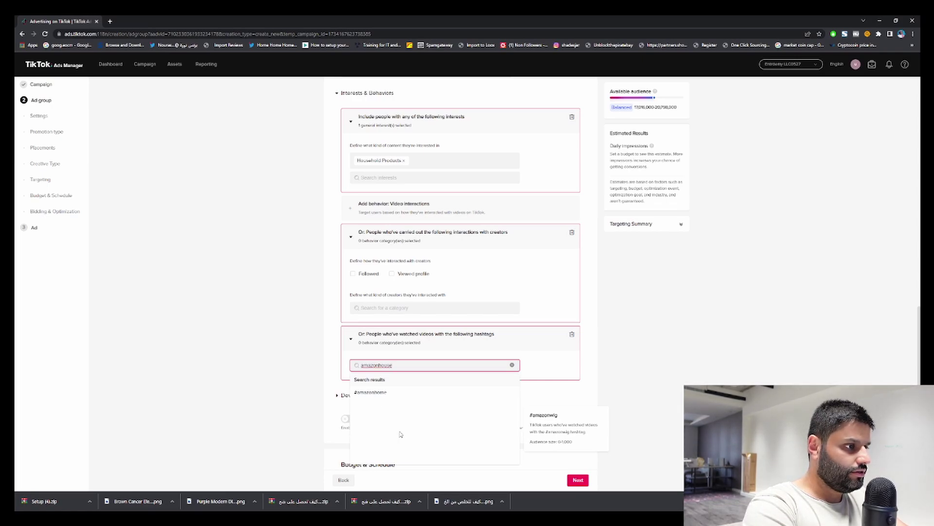
left_click(388, 392)
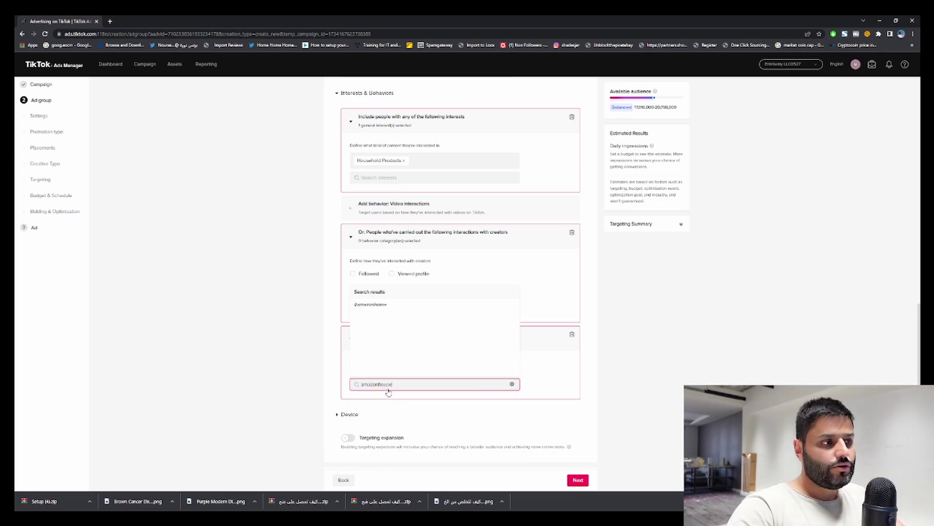
left_click(247, 367)
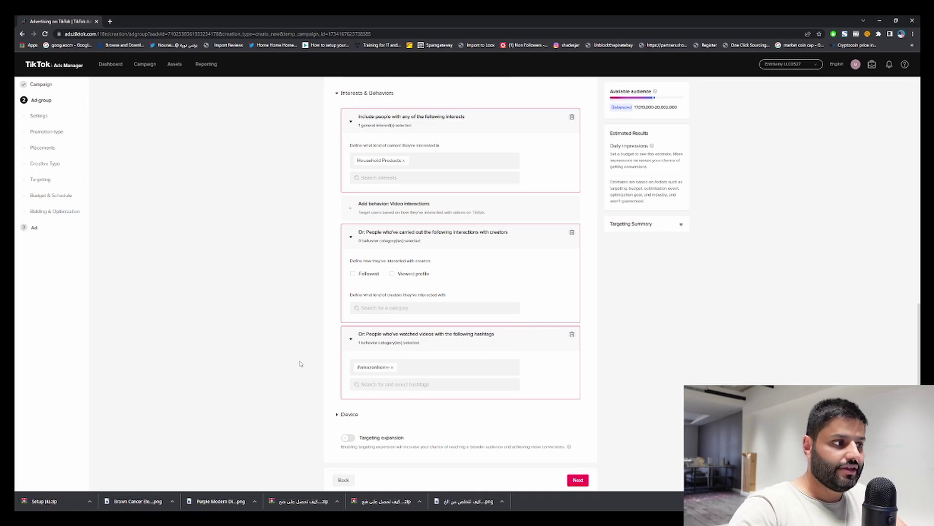
left_click(393, 367)
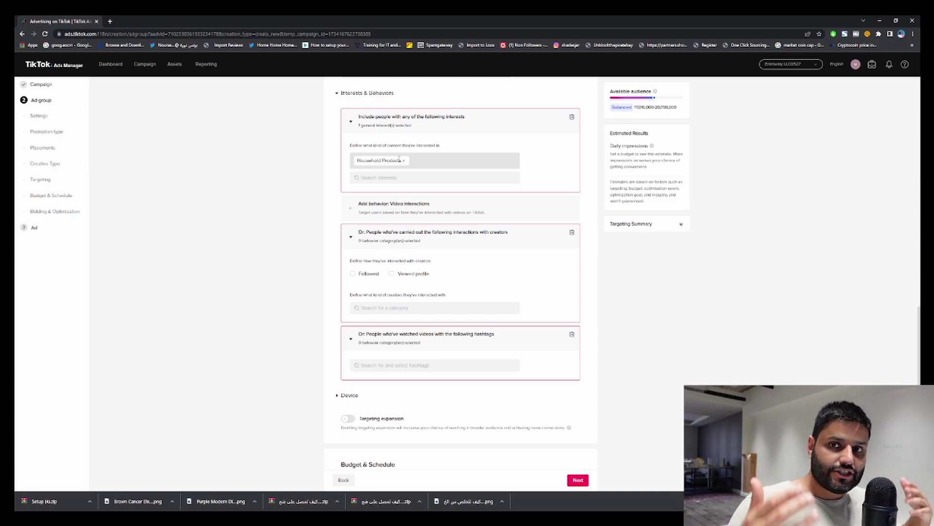
Step: Set the ad group's daily budget to 100 AED and keep it running continuously after the scheduled start time
scroll(212, 175, "down", 3)
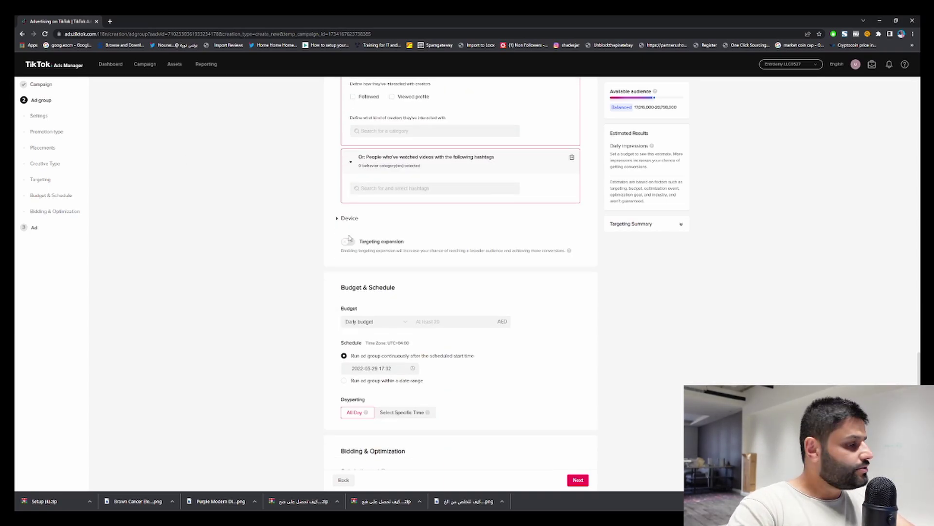
scroll(300, 299, "down", 2)
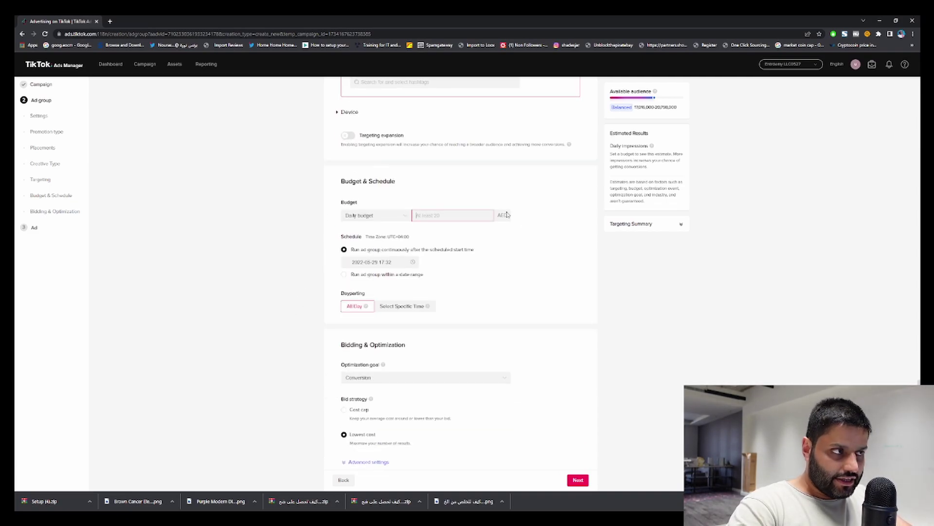
left_click(475, 218)
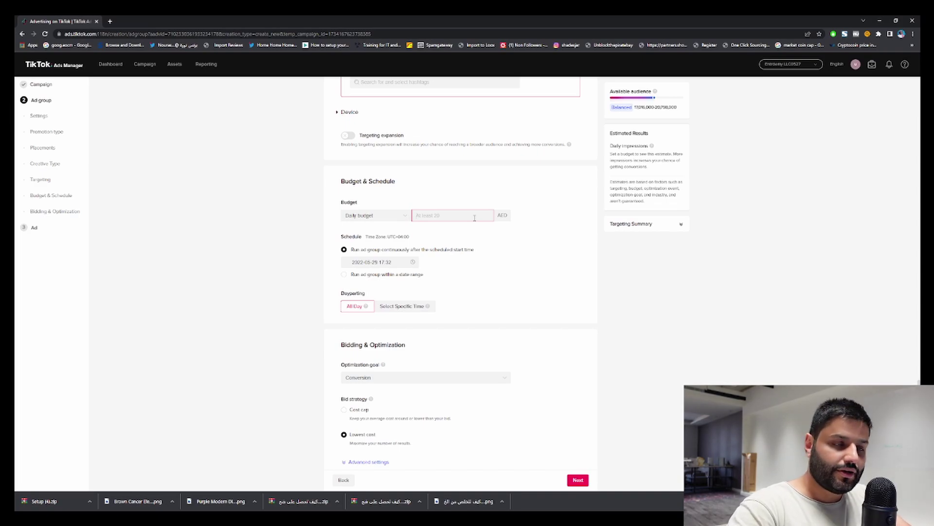
left_click(403, 217)
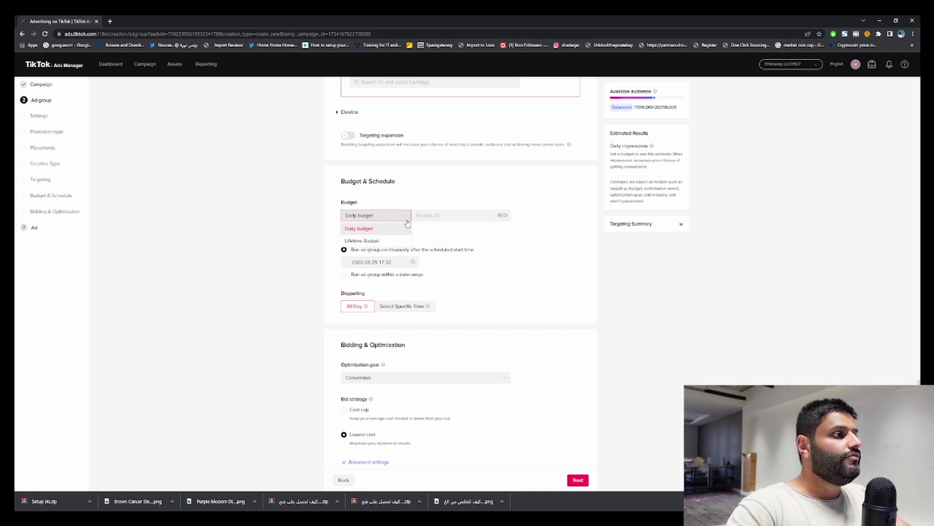
left_click(406, 220)
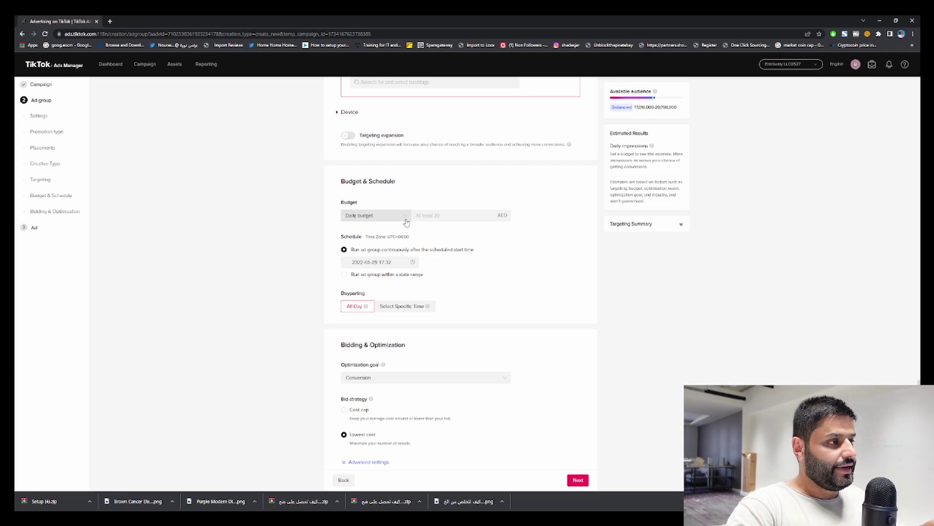
left_click(431, 214)
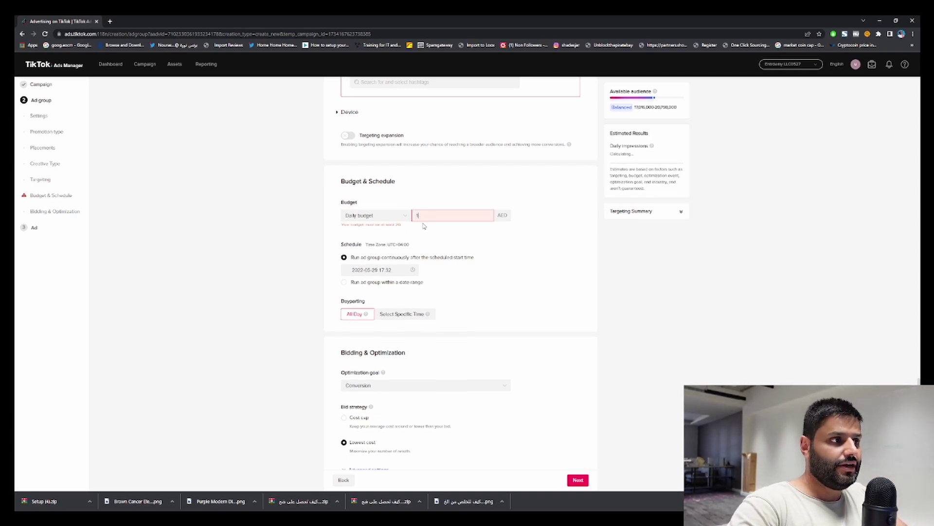
type("100")
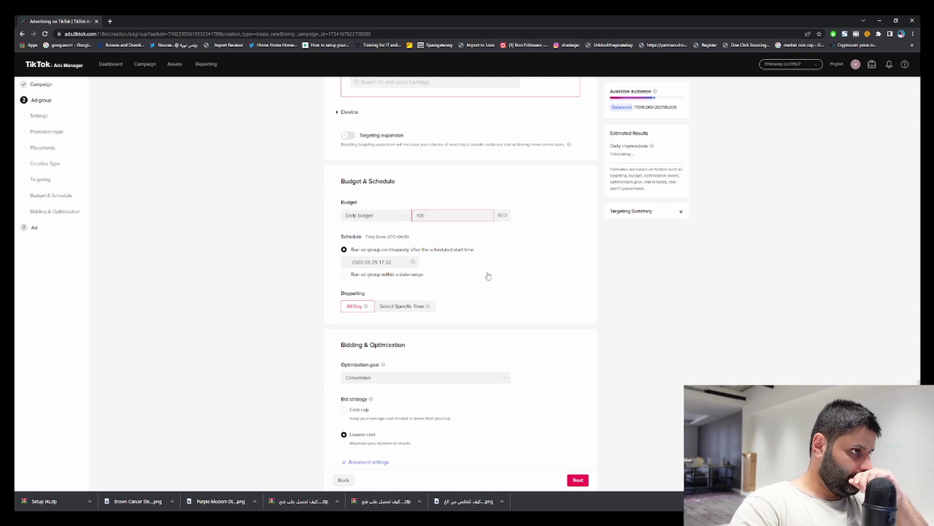
left_click(486, 274)
left_click(409, 250)
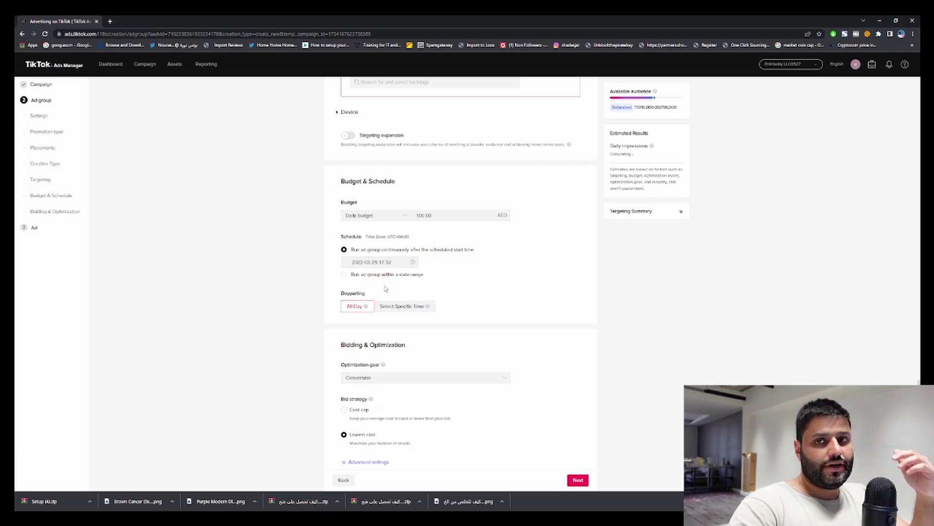
Step: Review the advanced bidding and delivery settings, hide them again and try to proceed from the ad group to the ad
scroll(199, 172, "down", 1)
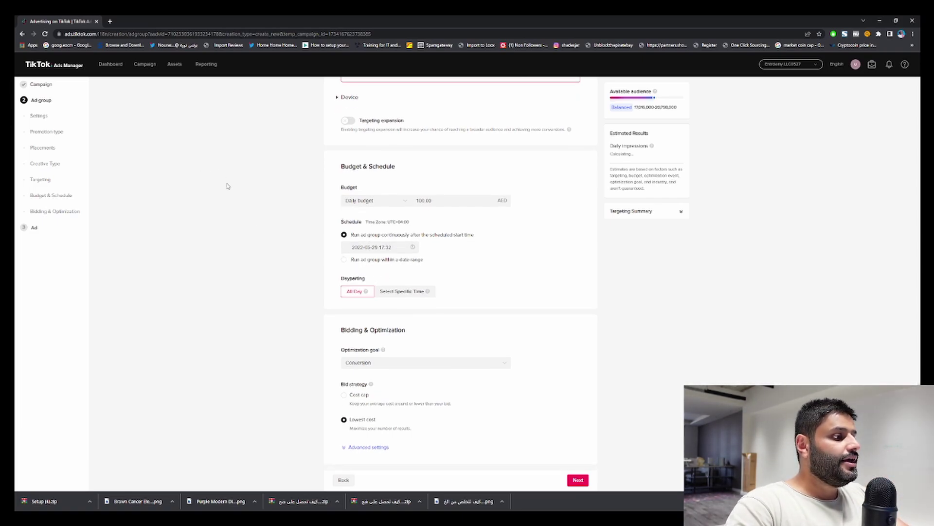
mouse_move(351, 403)
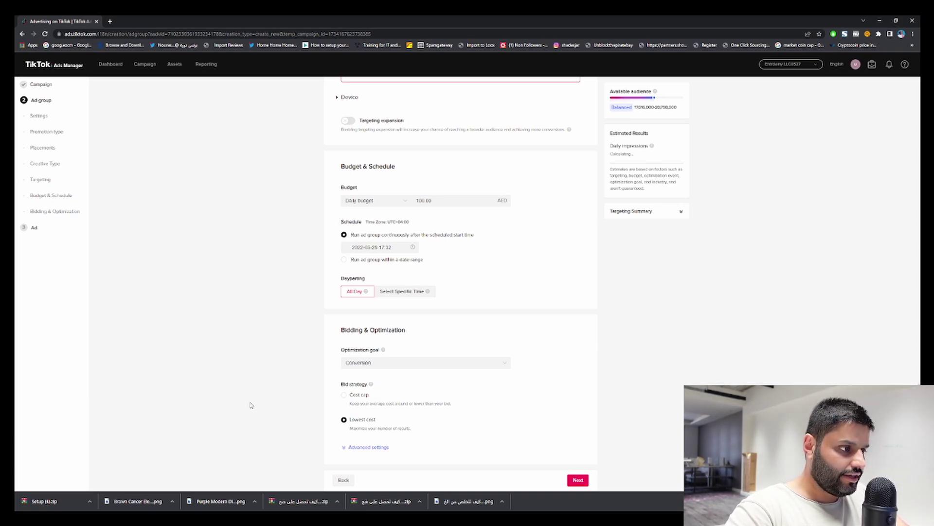
left_click(366, 446)
scroll(288, 268, "down", 2)
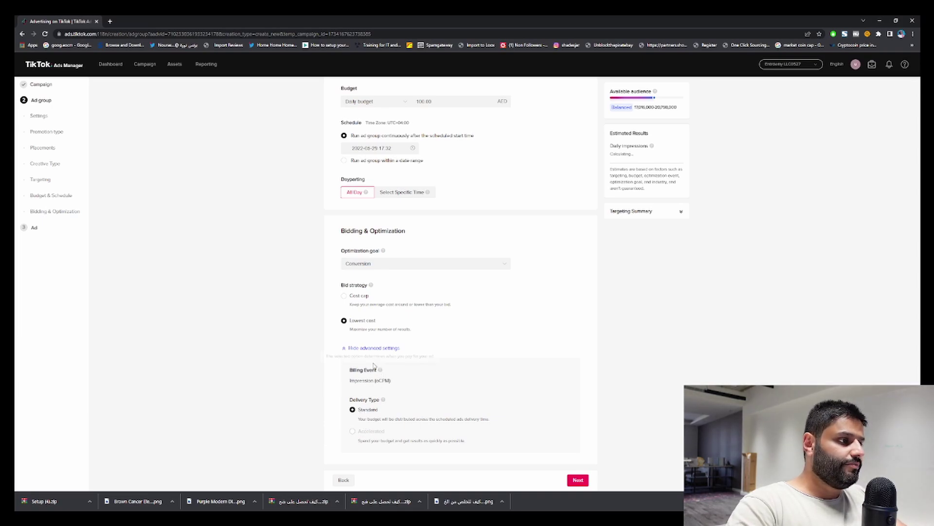
left_click(372, 348)
left_click(582, 482)
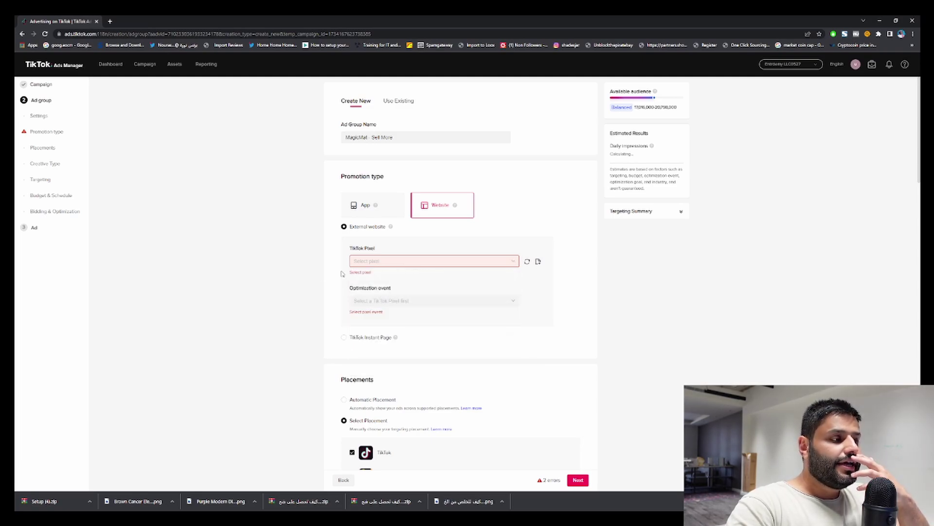
Step: Check the list of TikTok pixels available for the external website promotion and close it again
left_click(363, 261)
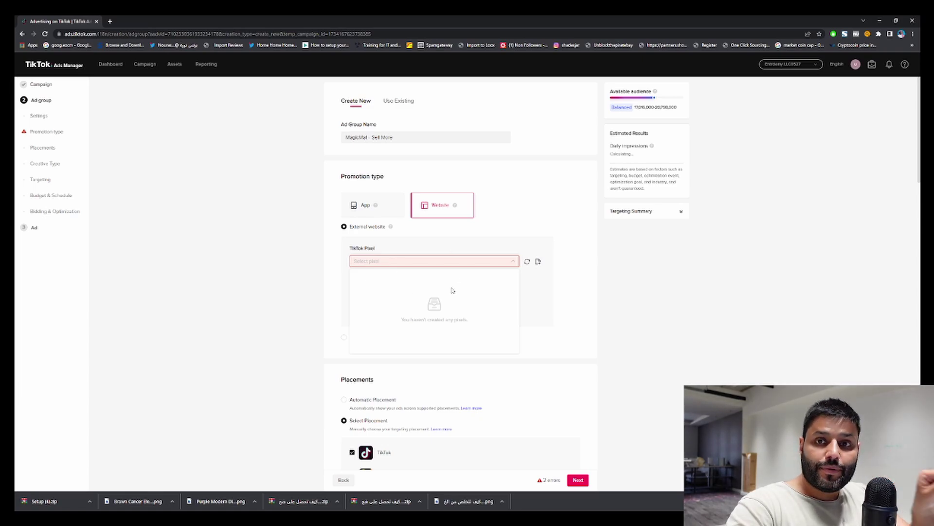
left_click(386, 258)
left_click(386, 259)
left_click(464, 254)
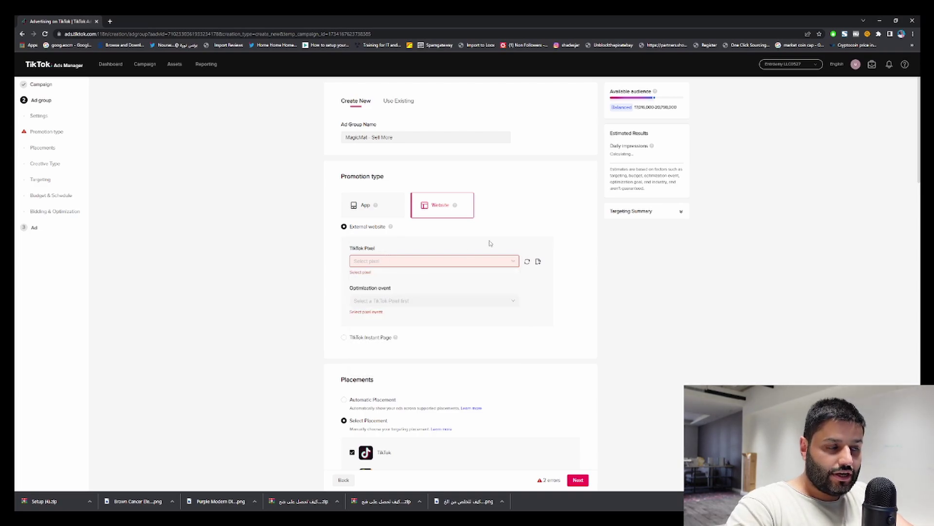
Step: Open the pixel page in Events Manager and start creating a pixel with TikTok Pixel as the connection method
left_click(539, 261)
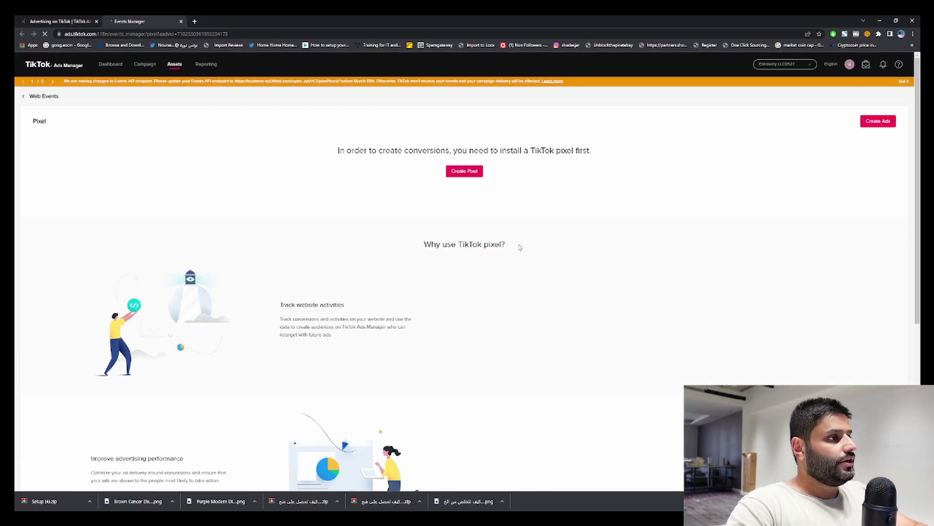
left_click(467, 174)
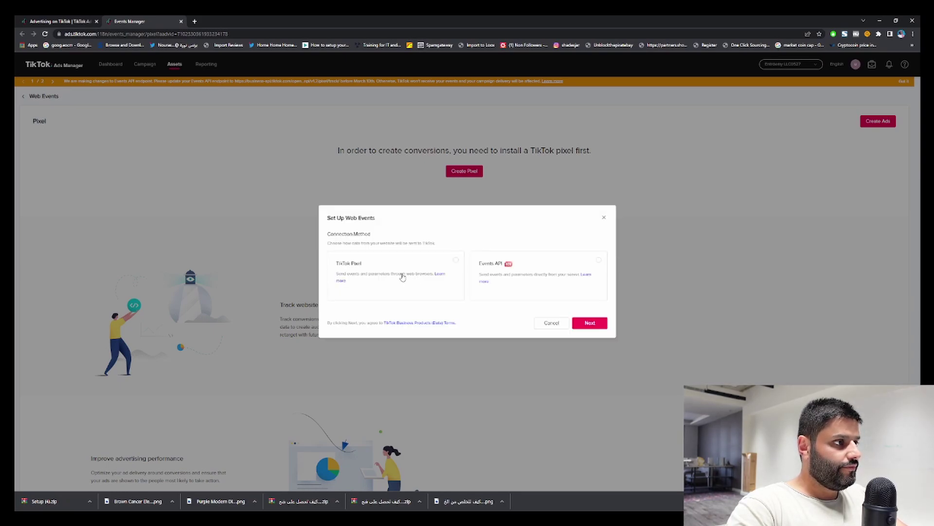
left_click(403, 276)
left_click(586, 324)
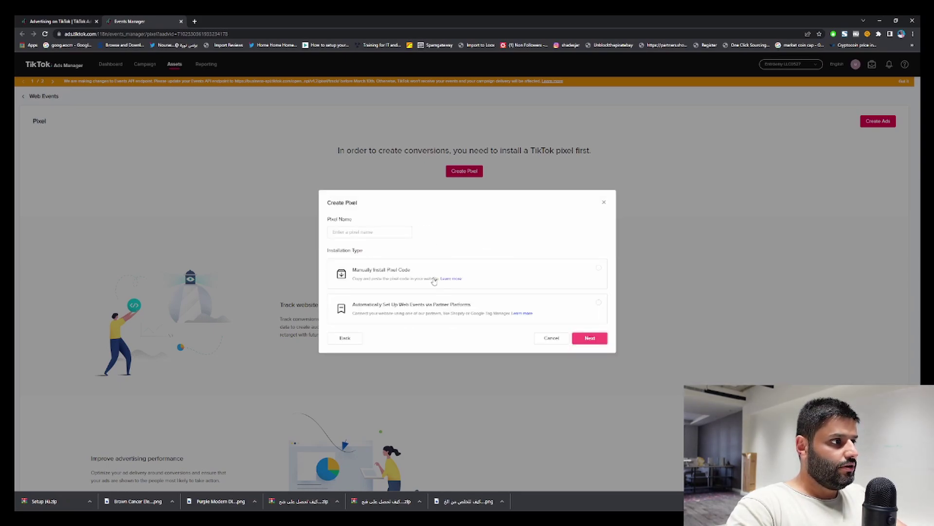
Step: Compare the pixel installation types and choose automatic web event setup via partner platforms with Shopify as the partner
left_click(410, 313)
left_click(451, 284)
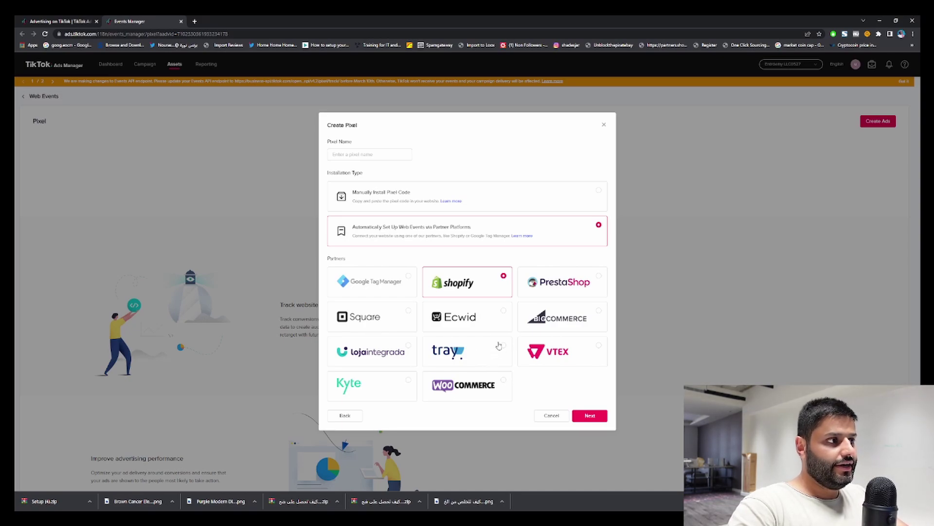
left_click(419, 200)
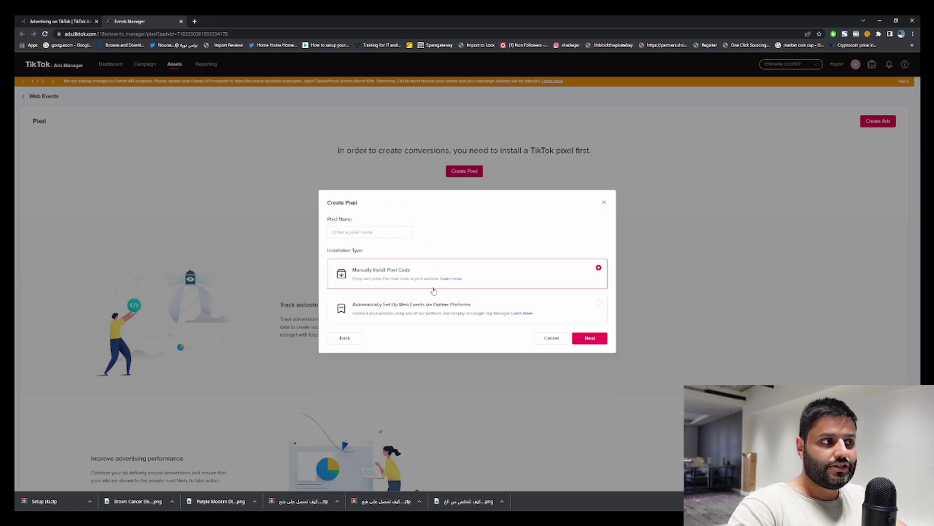
left_click(409, 317)
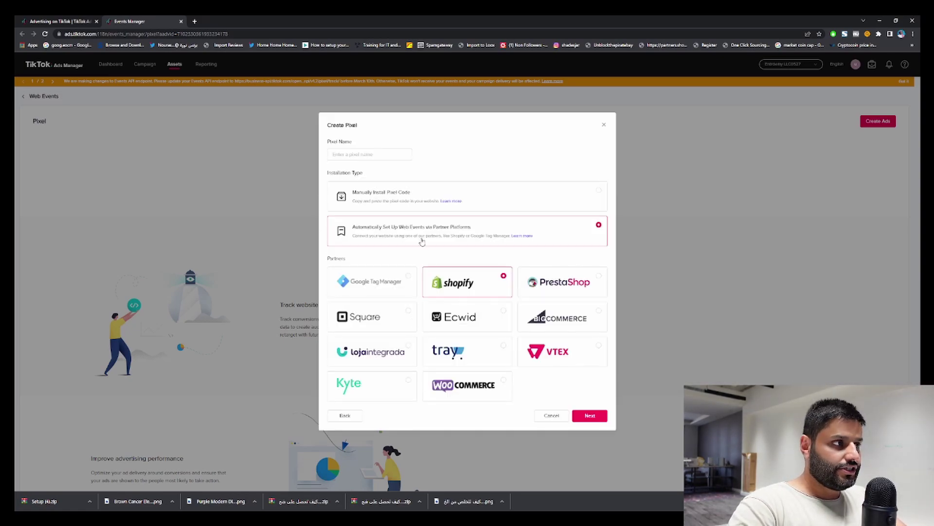
Step: Name the pixel MagicMat and proceed with the Shopify partner setup
left_click(596, 417)
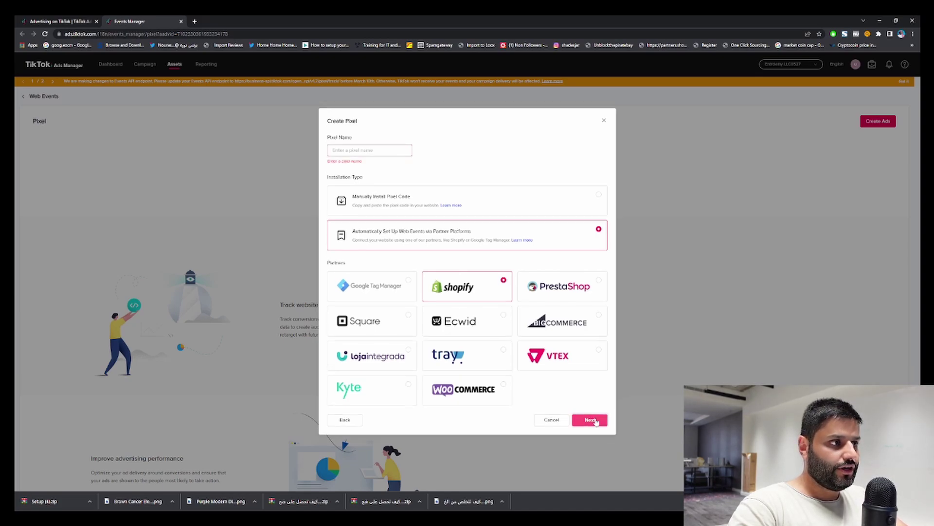
left_click(359, 152)
type("MagicMat")
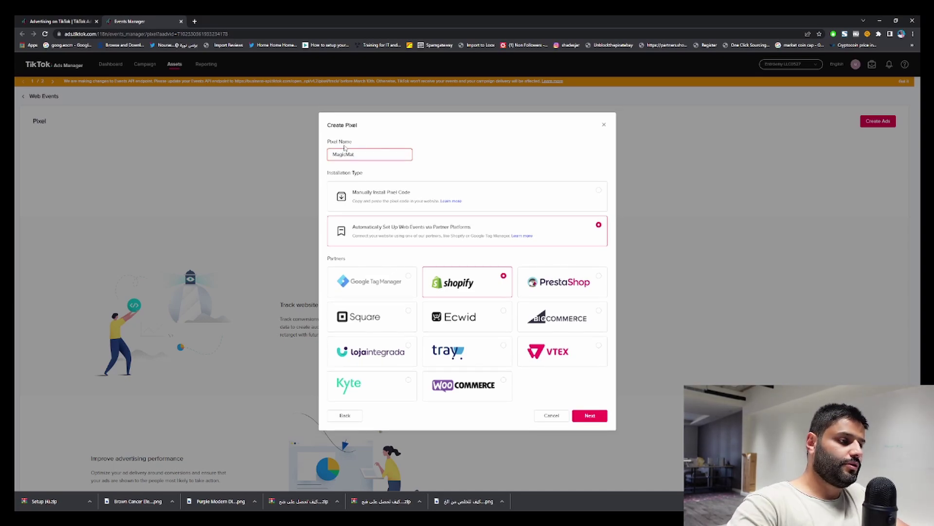
left_click(587, 416)
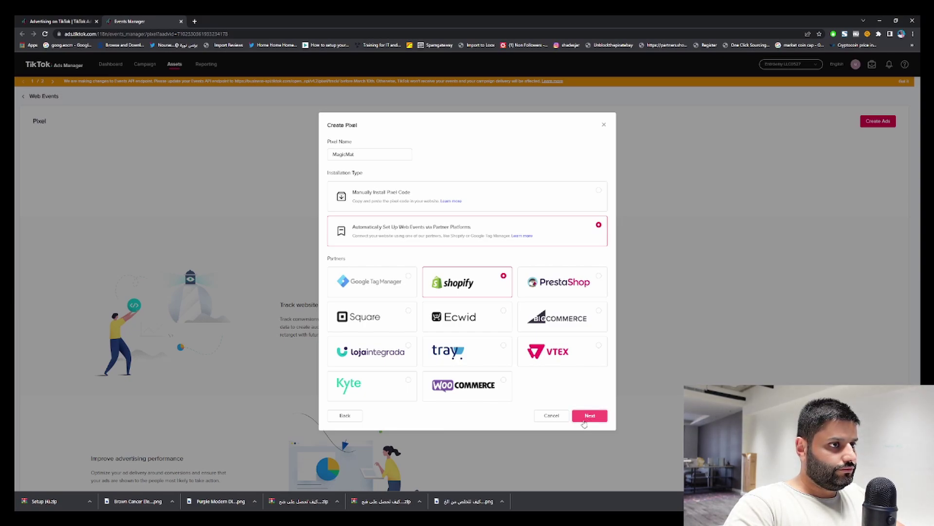
Step: Extend the pixel name MagicMat with a unique suffix and proceed to the Shopify connection setup
left_click(585, 422)
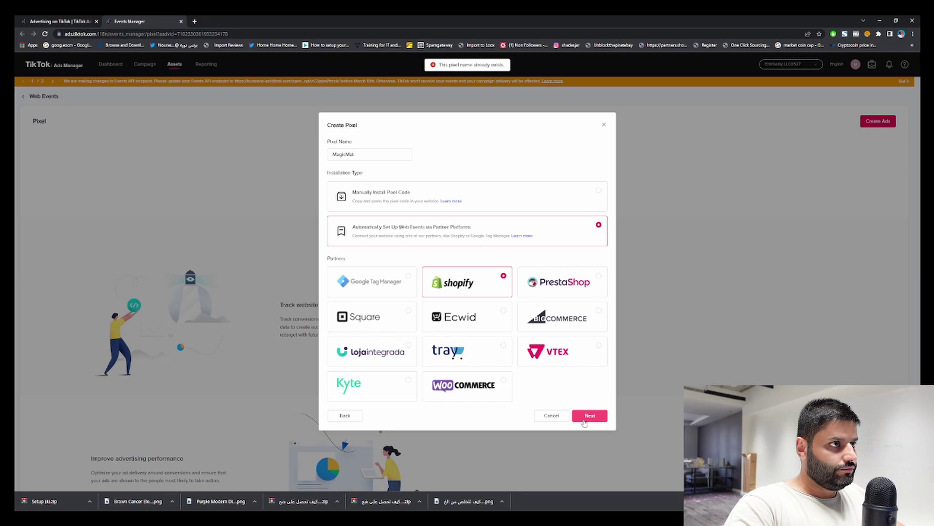
left_click(370, 154)
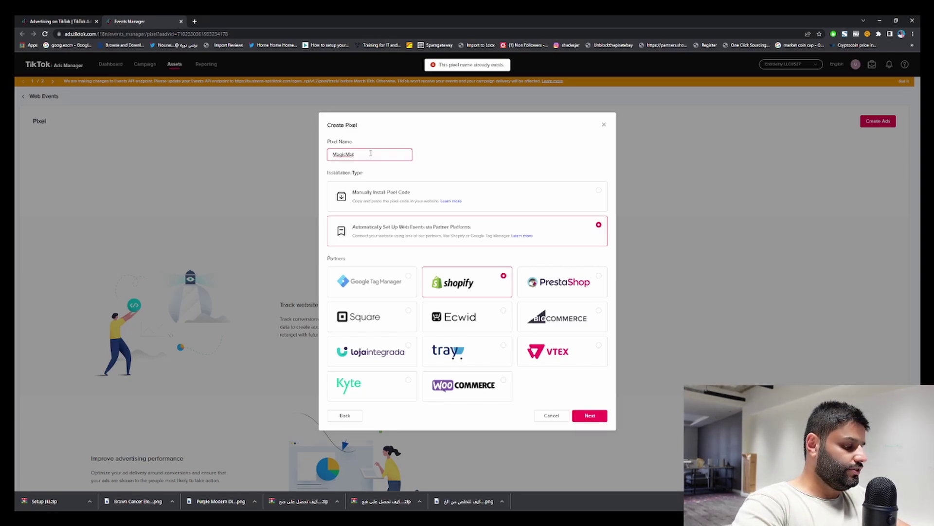
type("Entrad")
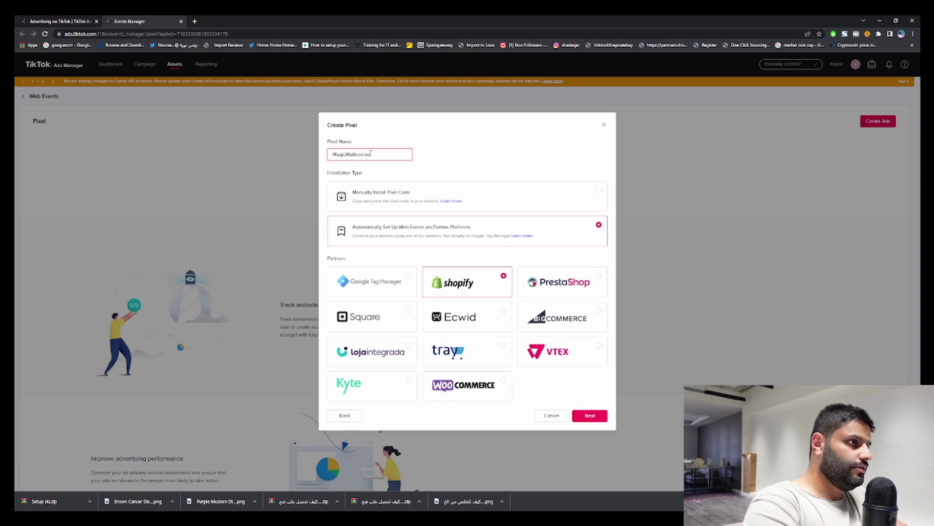
key("BackSpace")
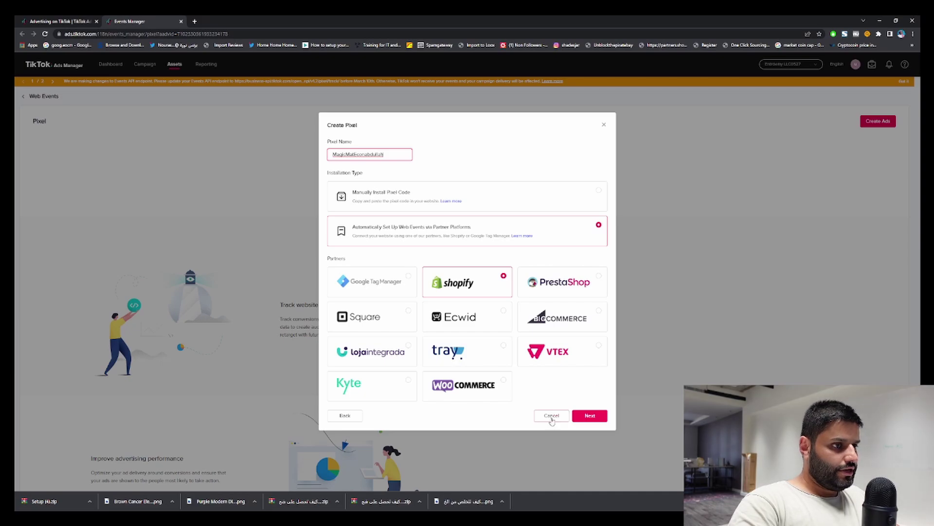
left_click(588, 417)
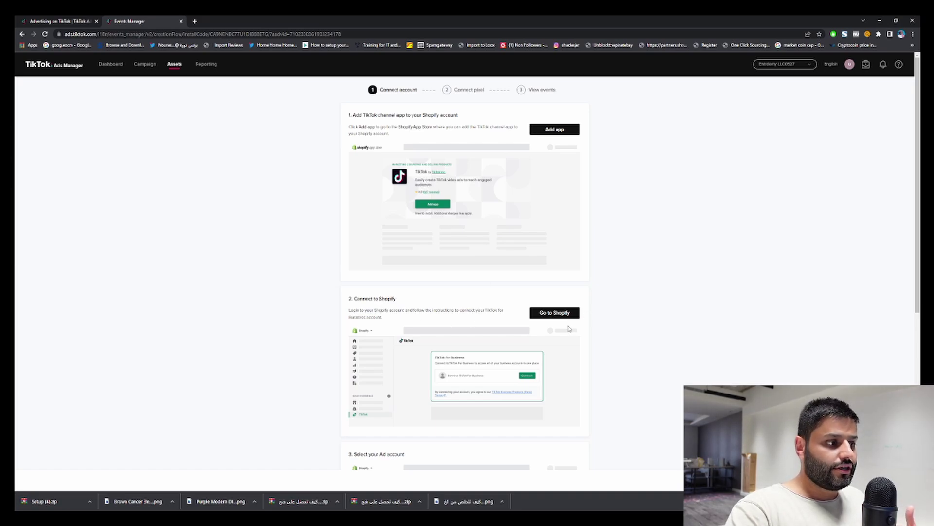
Step: Review the pixel's Shopify connection, ad account, cookie and Automatic Advanced Matching sections and go back to the campaign area
scroll(448, 399, "down", 5)
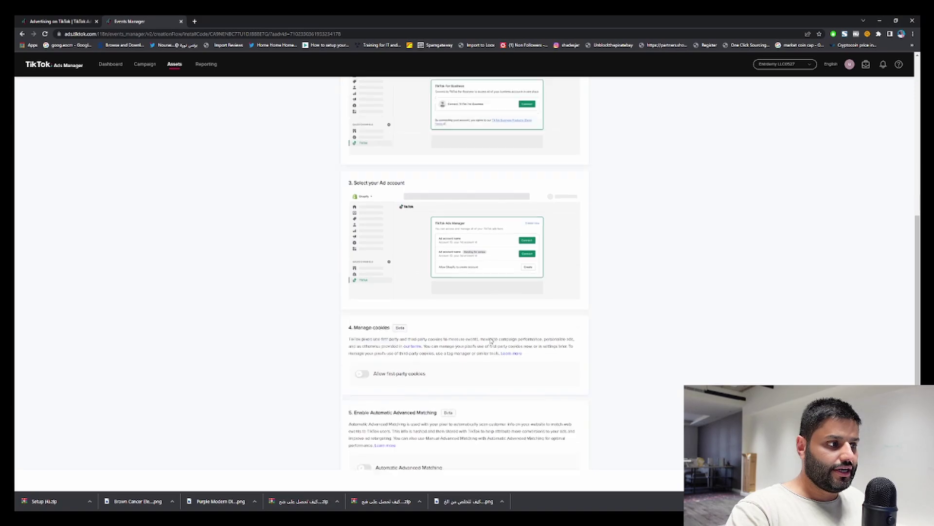
scroll(491, 341, "down", 1)
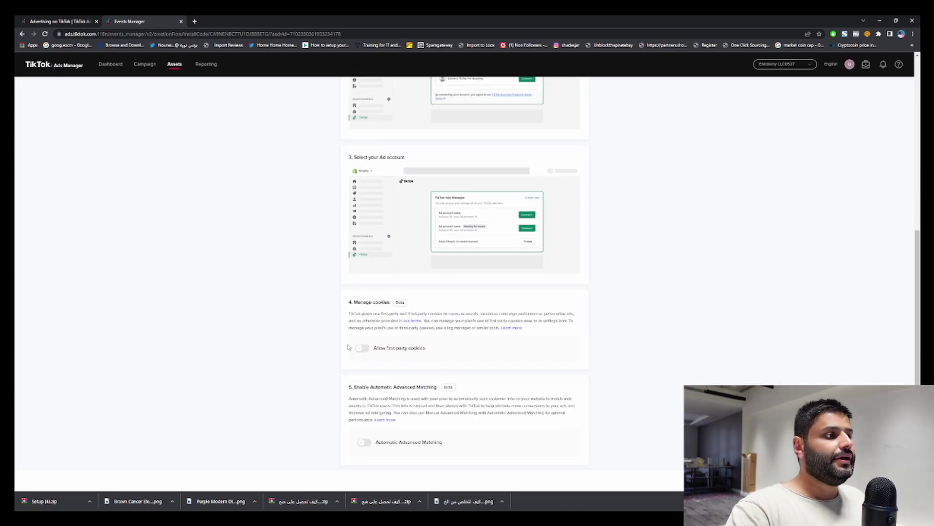
scroll(202, 108, "up", 8)
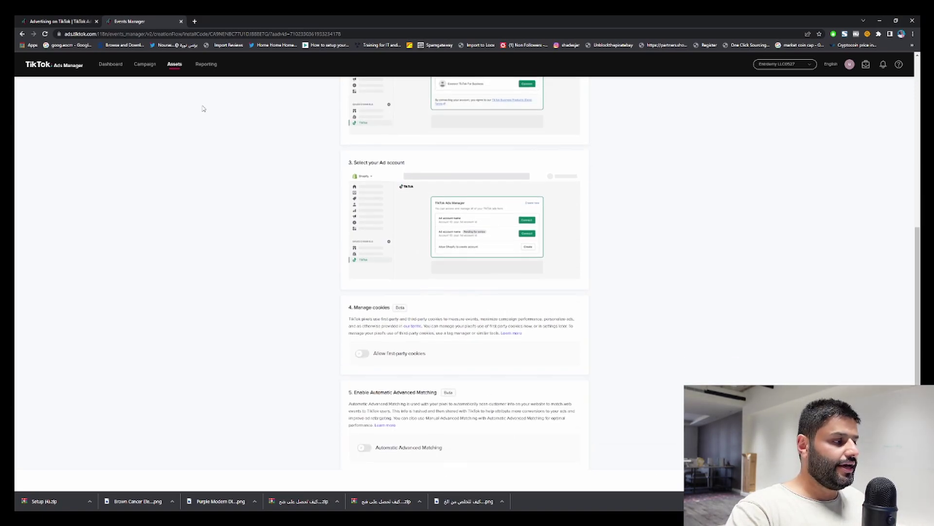
left_click(154, 69)
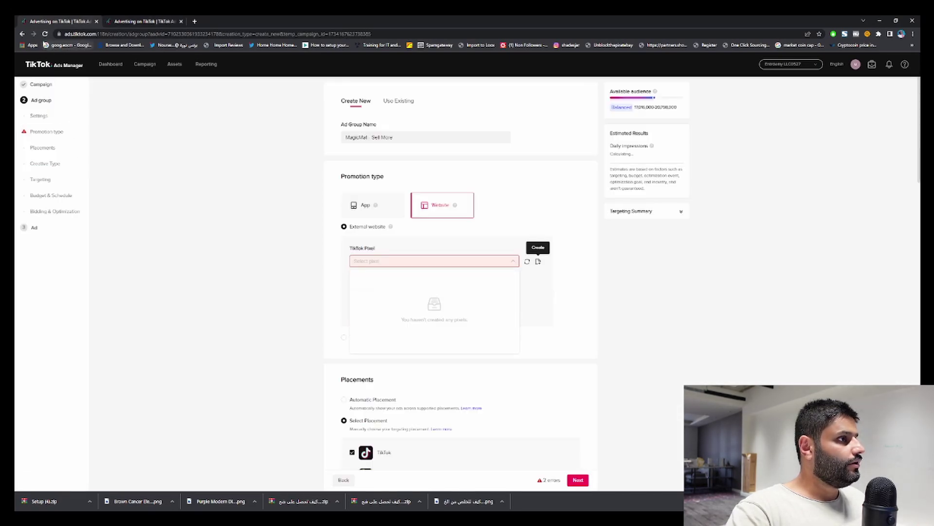
Step: Refresh the ad group's TikTok pixel list and select the newly created MagicMat pixel with the unique suffix
left_click(45, 44)
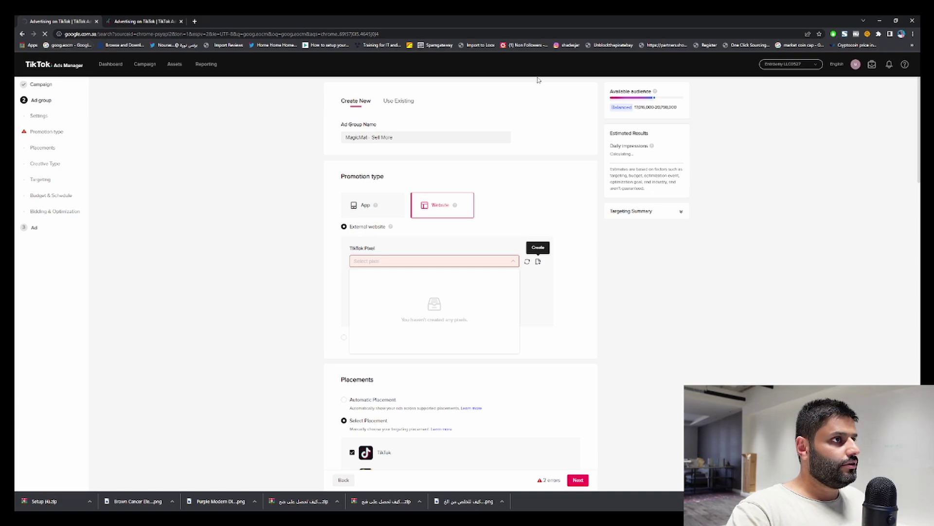
scroll(484, 222, "down", 7)
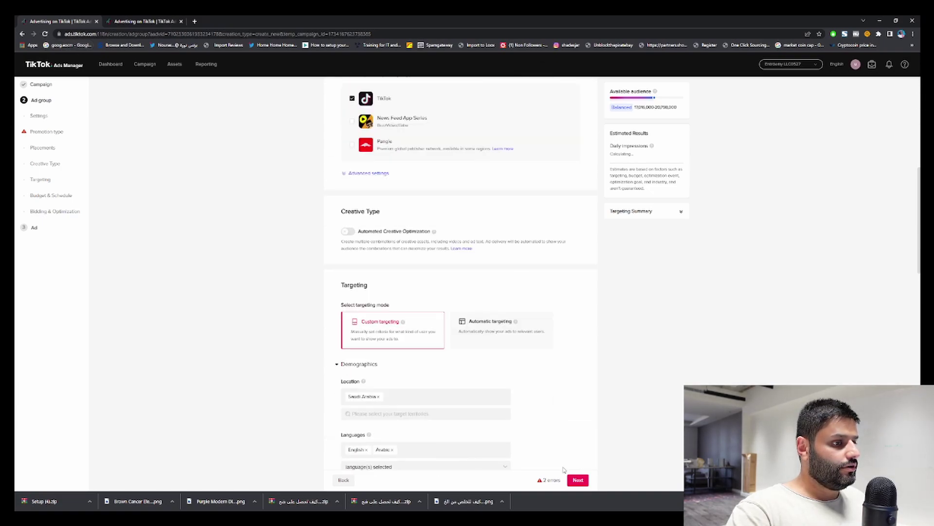
left_click(578, 480)
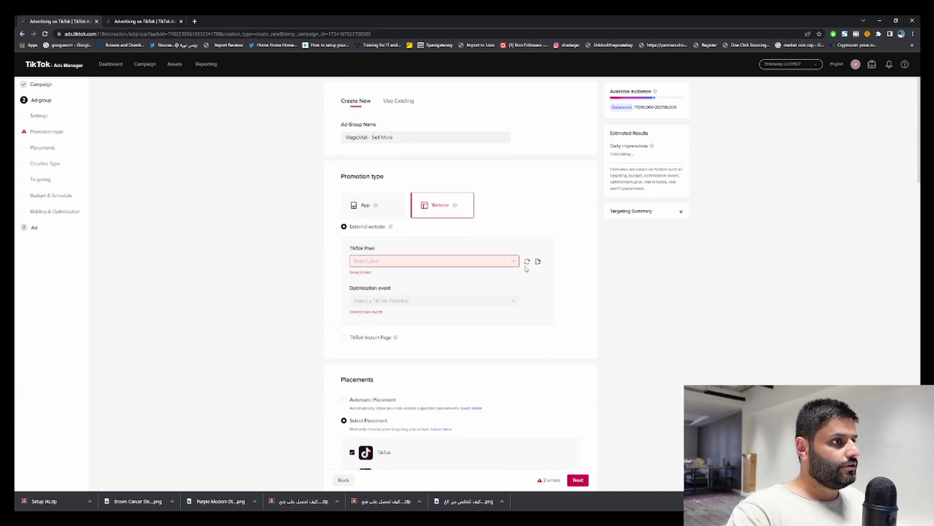
left_click(528, 262)
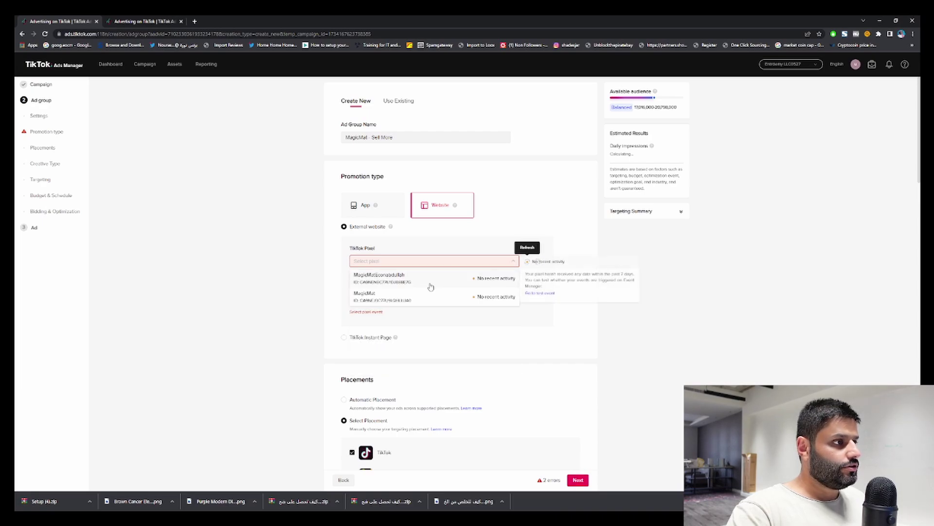
left_click(387, 278)
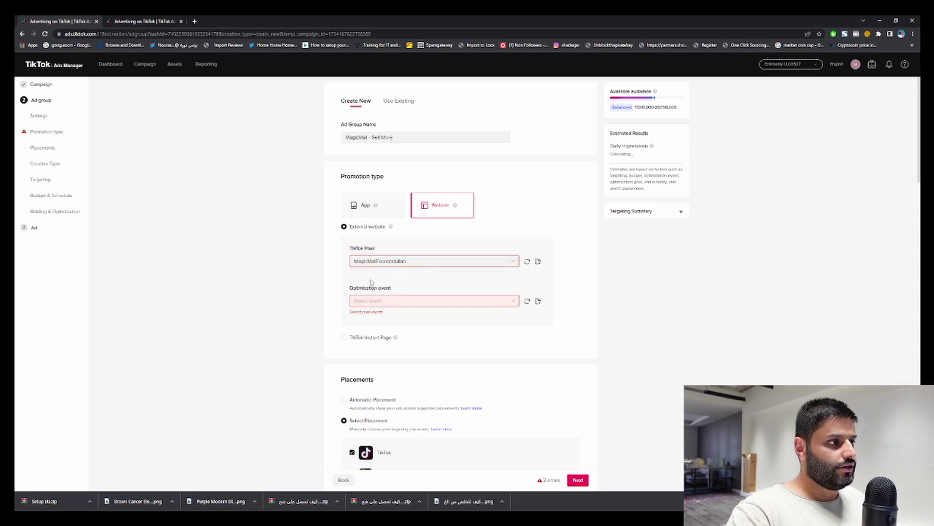
Step: Look through the pixel's optimization events and set the ad group's optimization event to Complete Payment
left_click(373, 294)
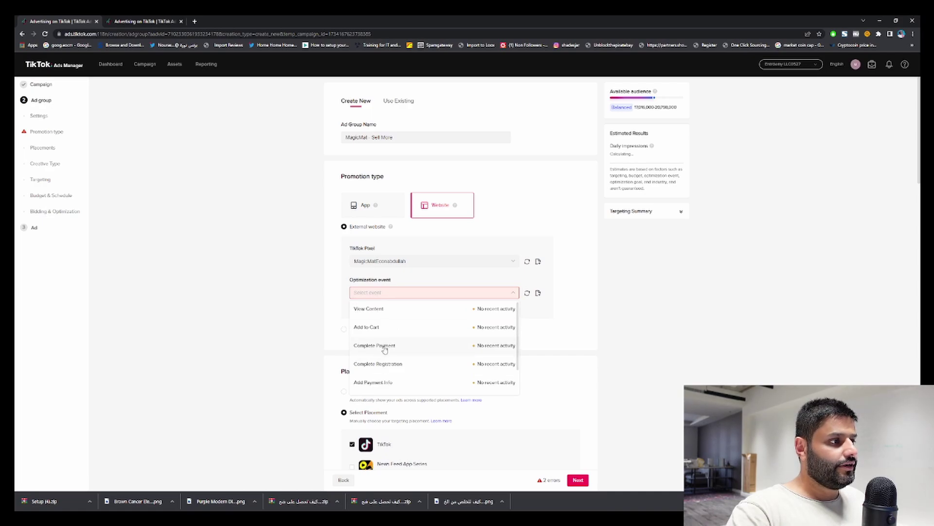
scroll(385, 350, "down", 1)
scroll(384, 365, "up", 1)
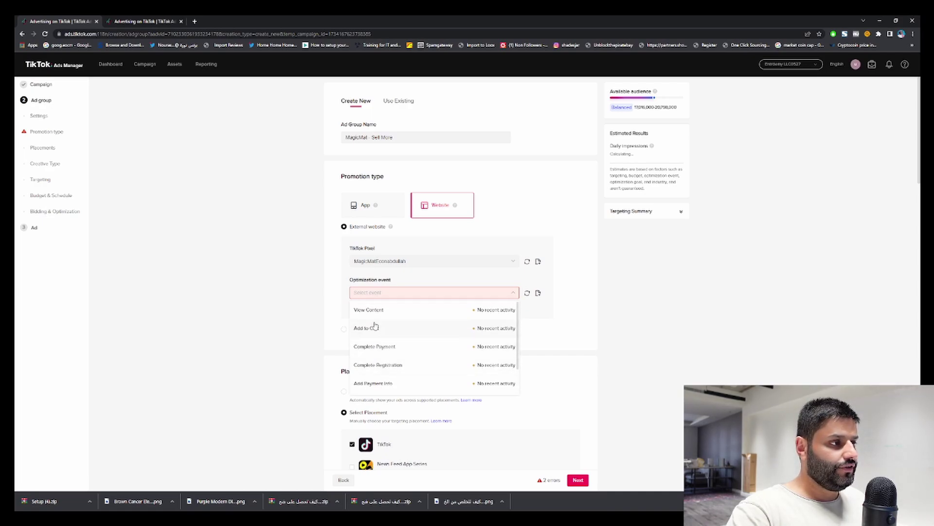
scroll(384, 387, "down", 1)
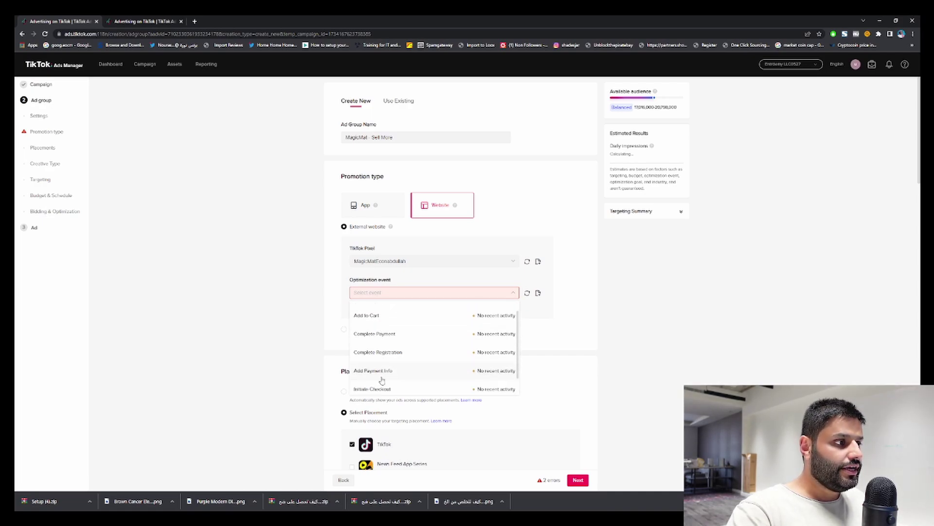
scroll(385, 378, "up", 1)
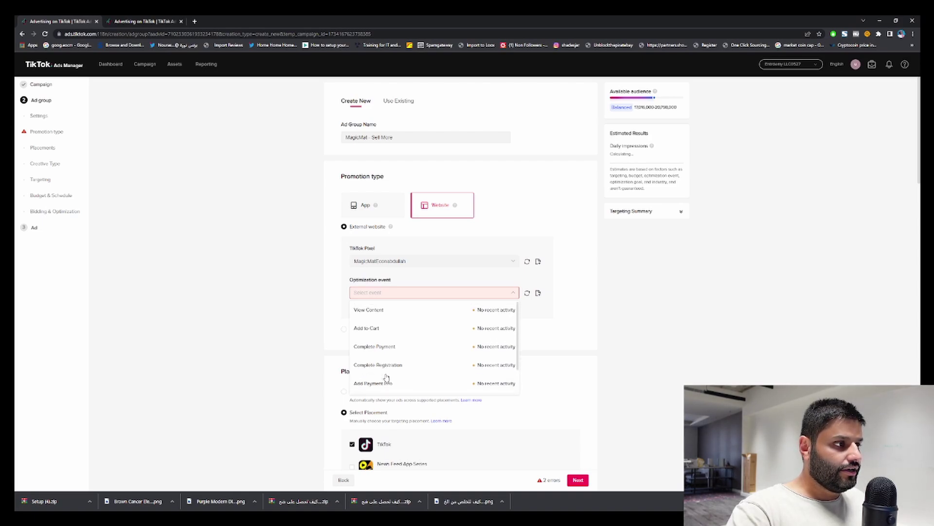
left_click(385, 351)
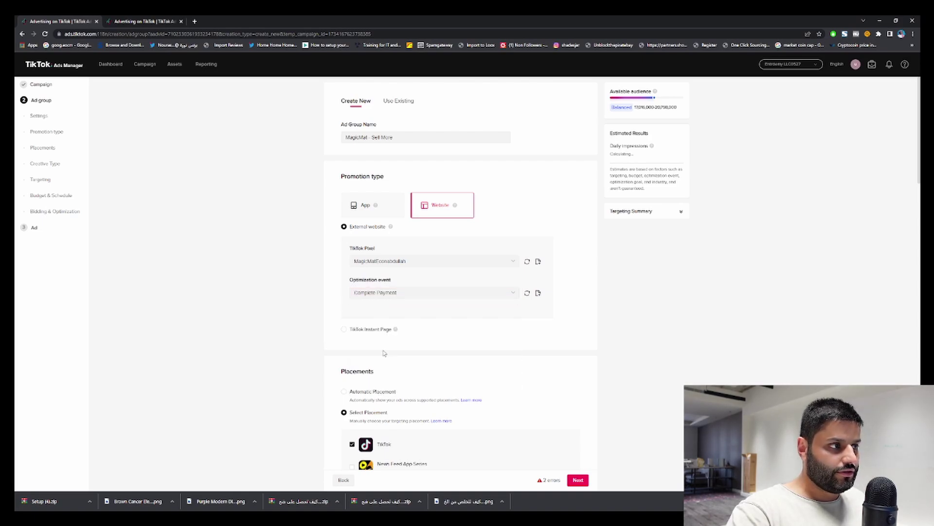
Step: Review the alternative optimization events once more and keep Complete Payment selected
left_click(378, 295)
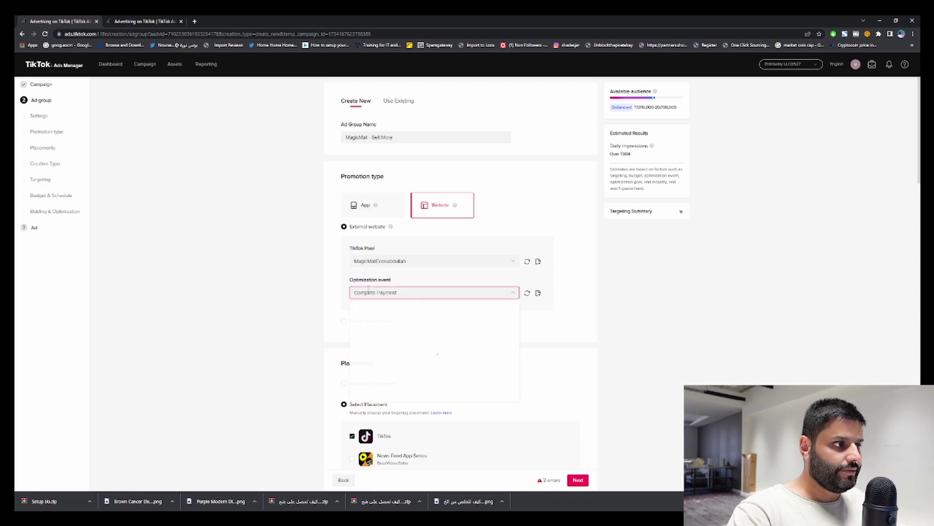
scroll(411, 357, "down", 2)
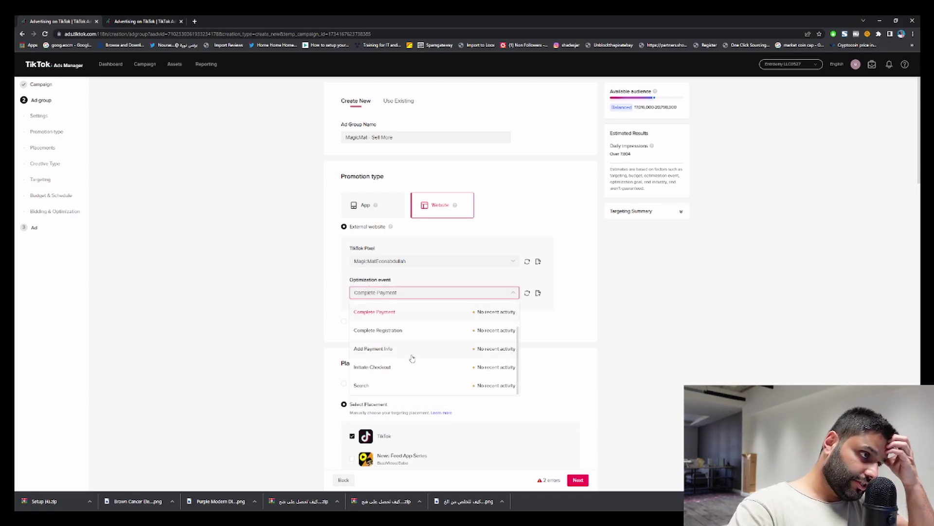
scroll(412, 358, "up", 2)
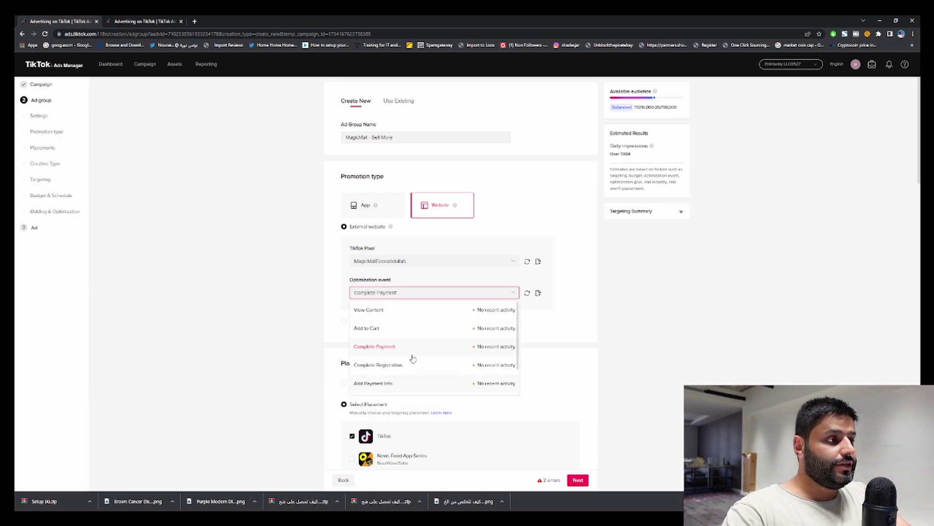
scroll(401, 349, "down", 2)
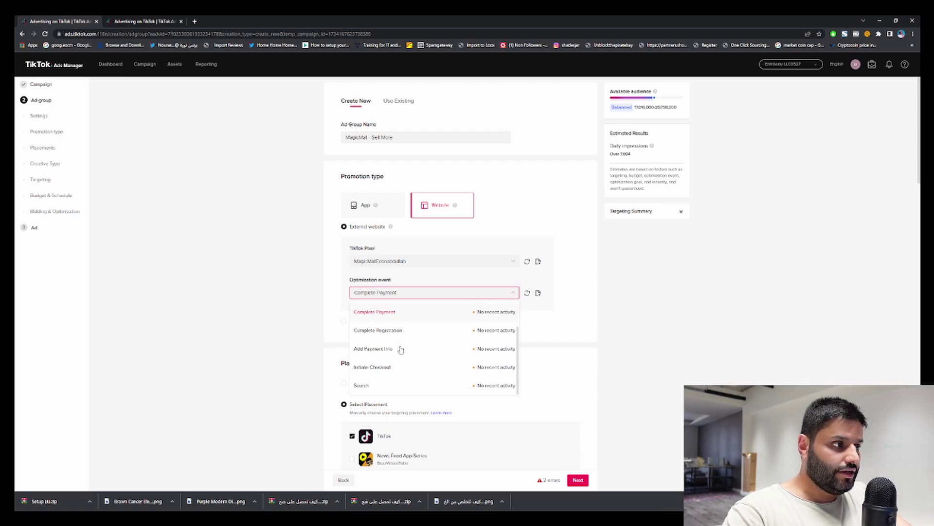
scroll(402, 351, "up", 2)
left_click(400, 348)
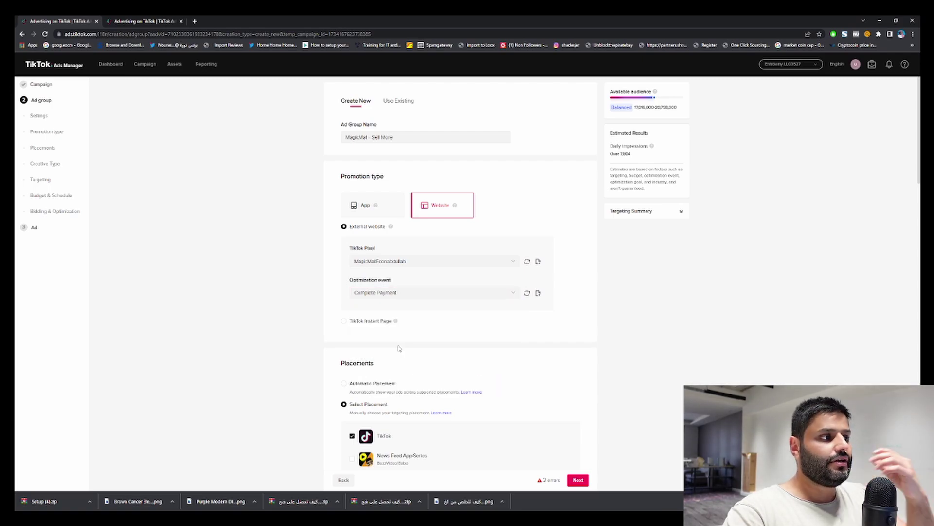
Step: Continue from the completed ad group to the ad setup and name the ad MagicMat
scroll(540, 324, "down", 20)
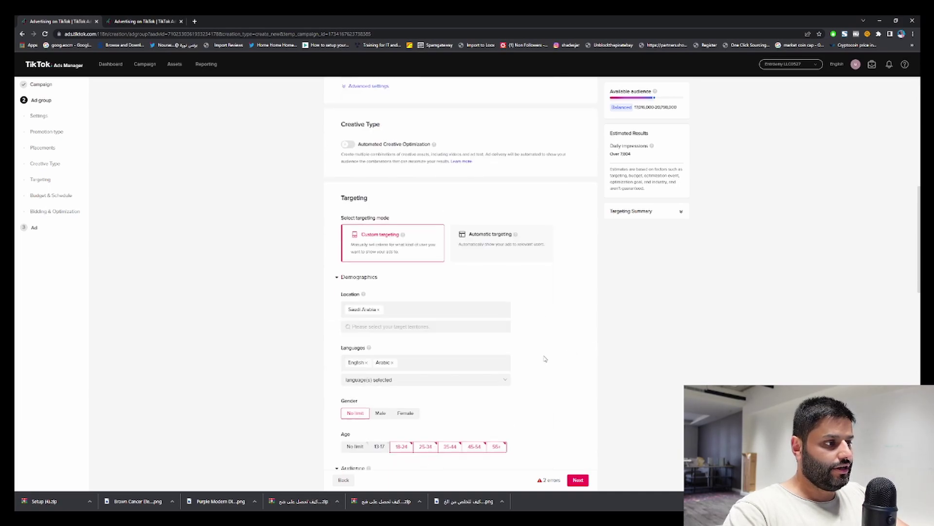
scroll(546, 359, "down", 3)
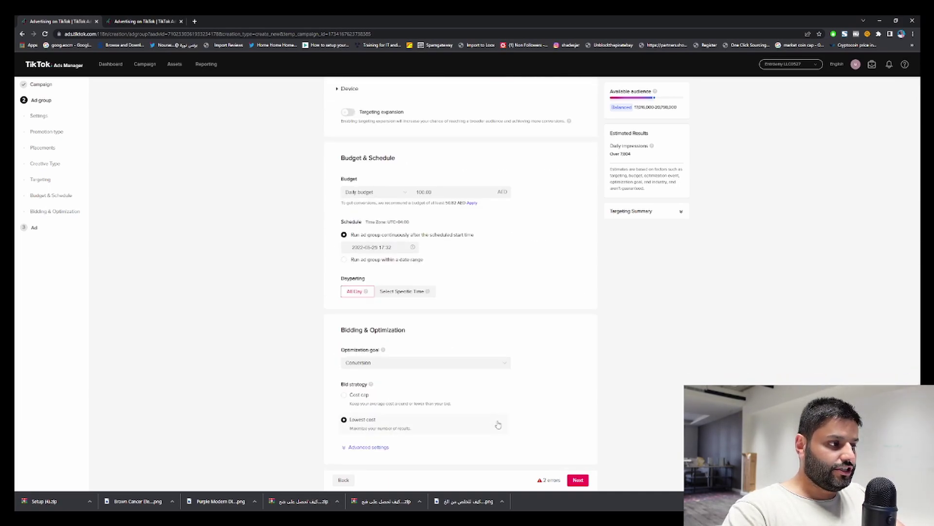
left_click(577, 480)
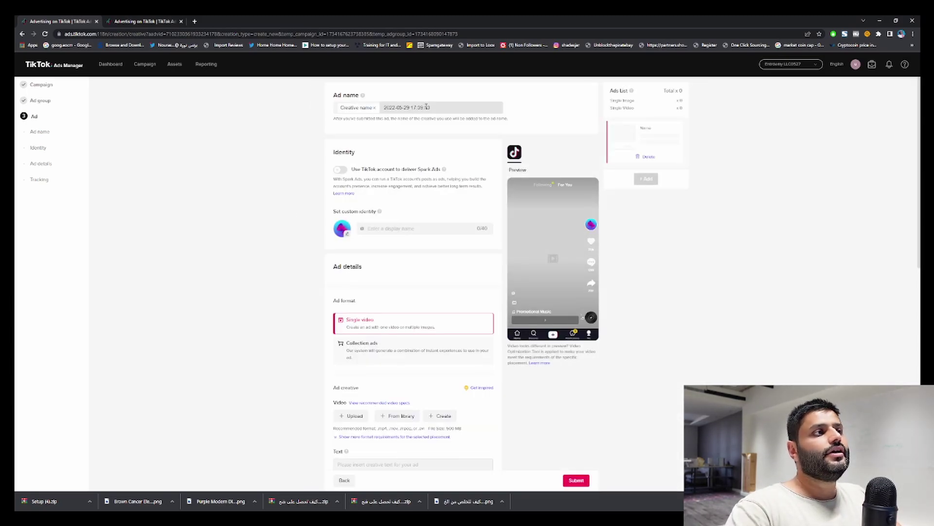
triple_click(426, 107)
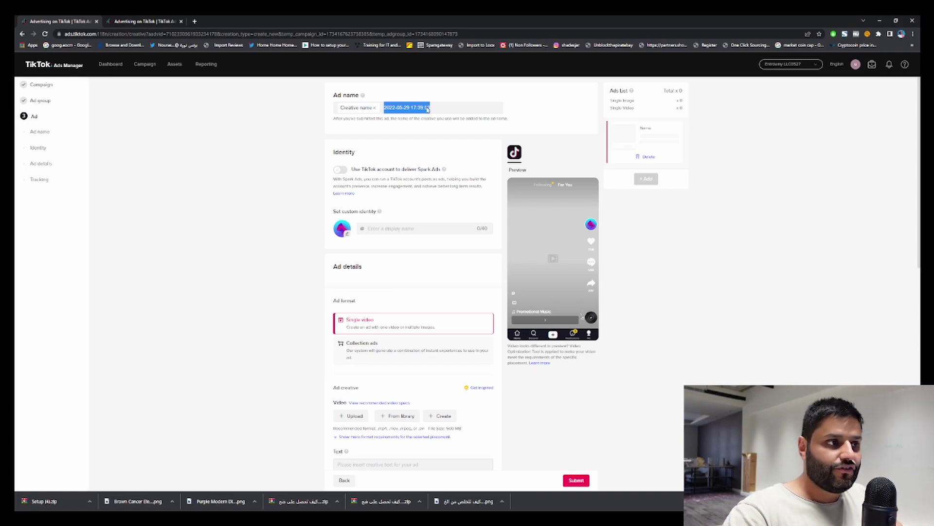
type("MagicMat")
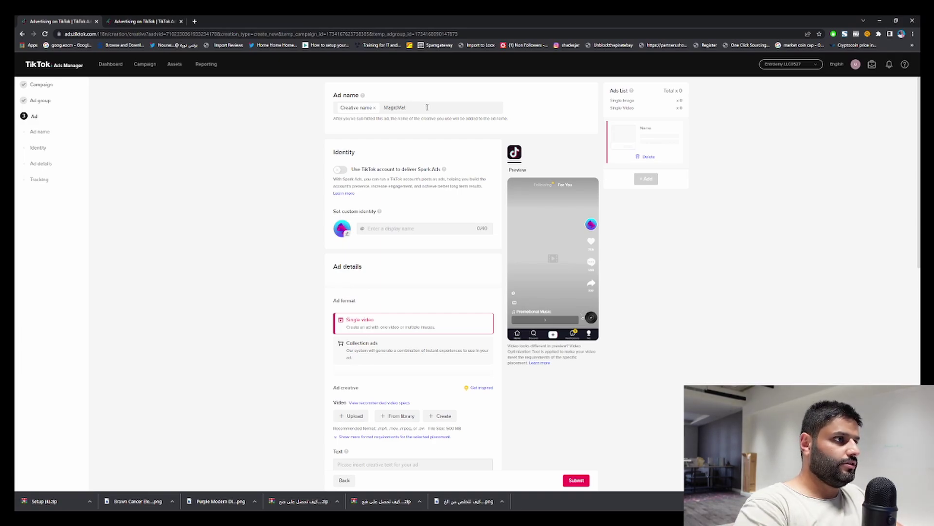
Step: Upload an MP4 video from the computer as the creative of the single video ad
scroll(240, 242, "down", 2)
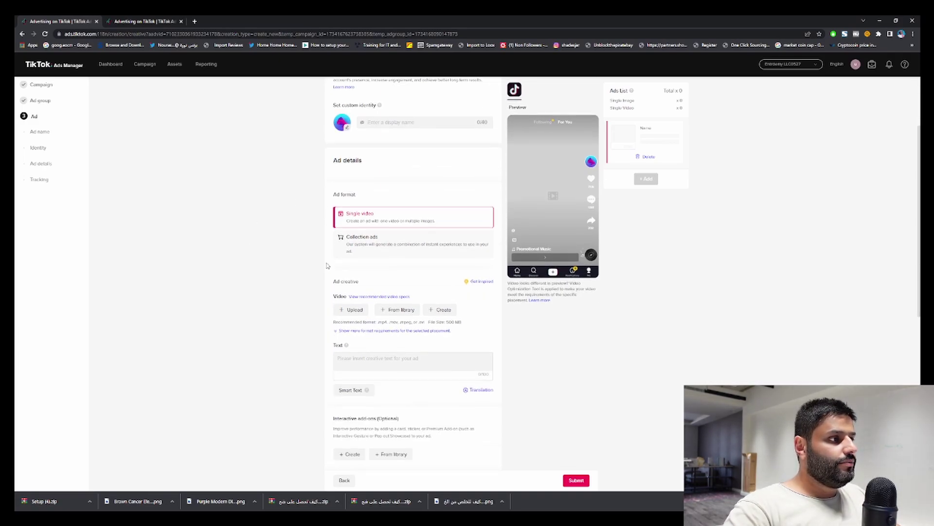
left_click(353, 309)
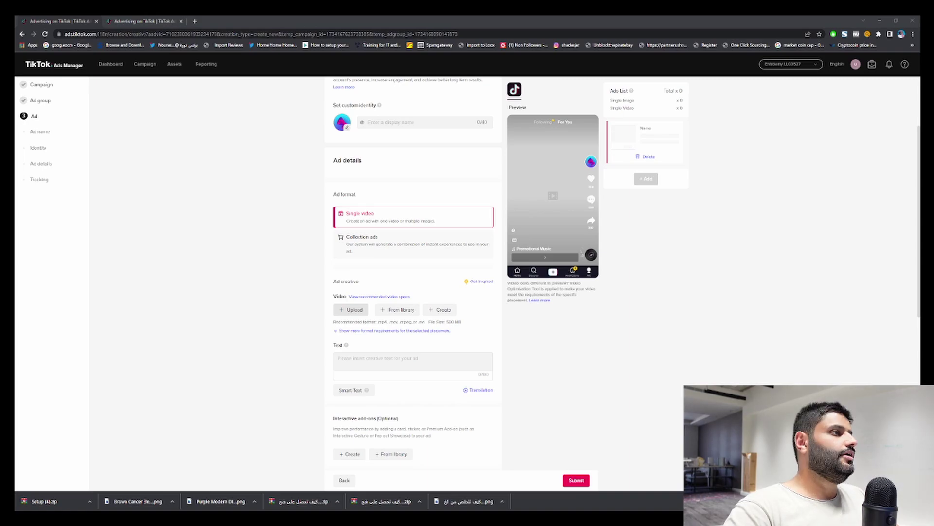
key("Return")
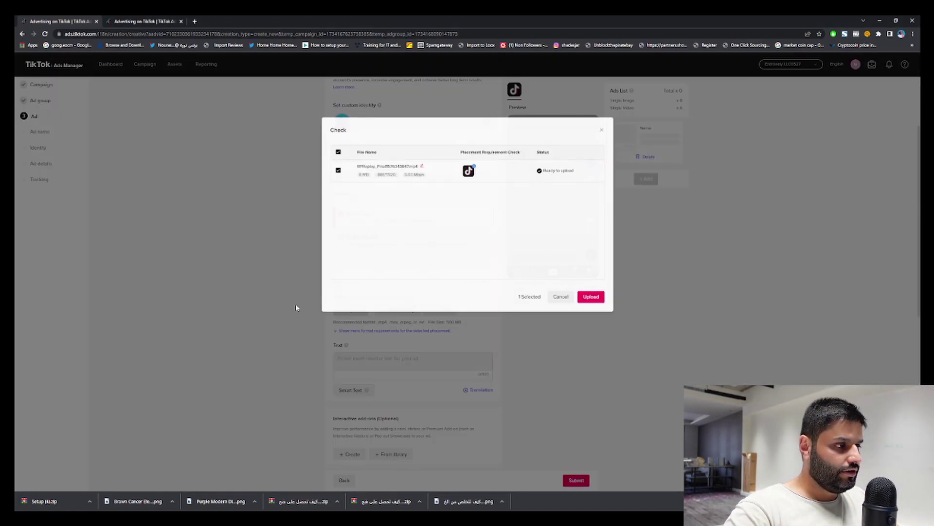
left_click(600, 298)
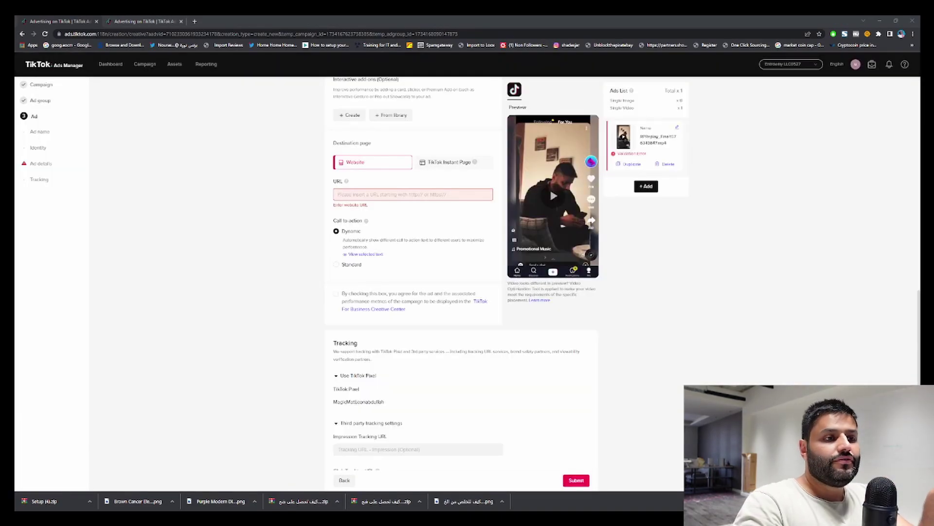
Step: Set the ad's call to action to Standard with Shop now and agree to display the ad in the TikTok For Business Creative Center
left_click(712, 281)
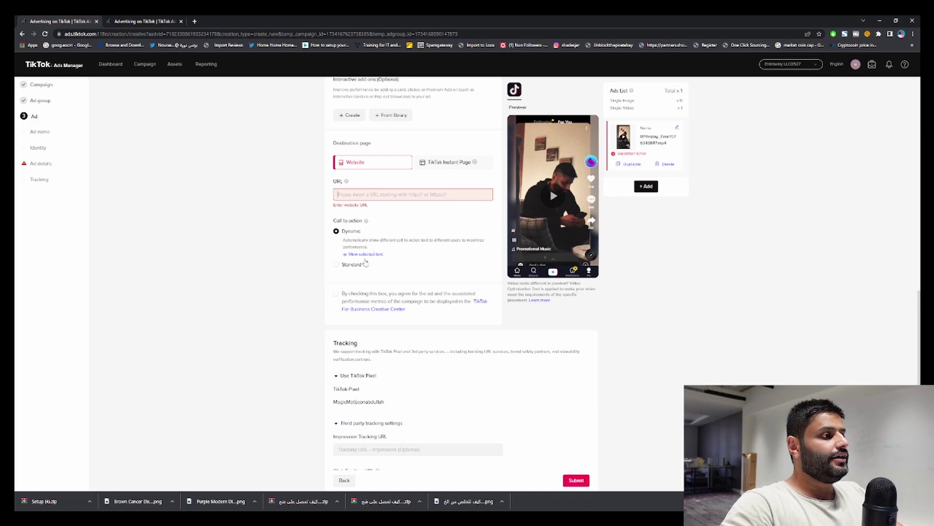
left_click(352, 265)
left_click(362, 255)
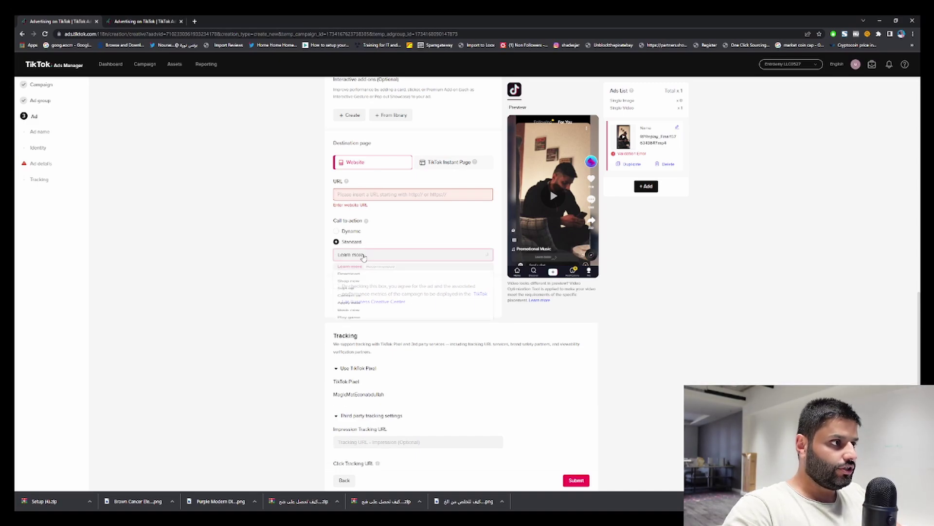
left_click(349, 293)
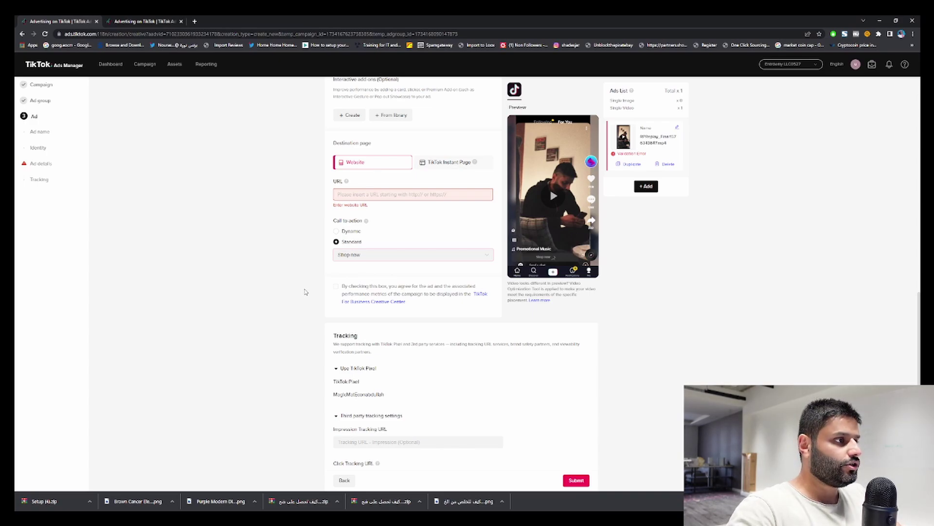
left_click(337, 286)
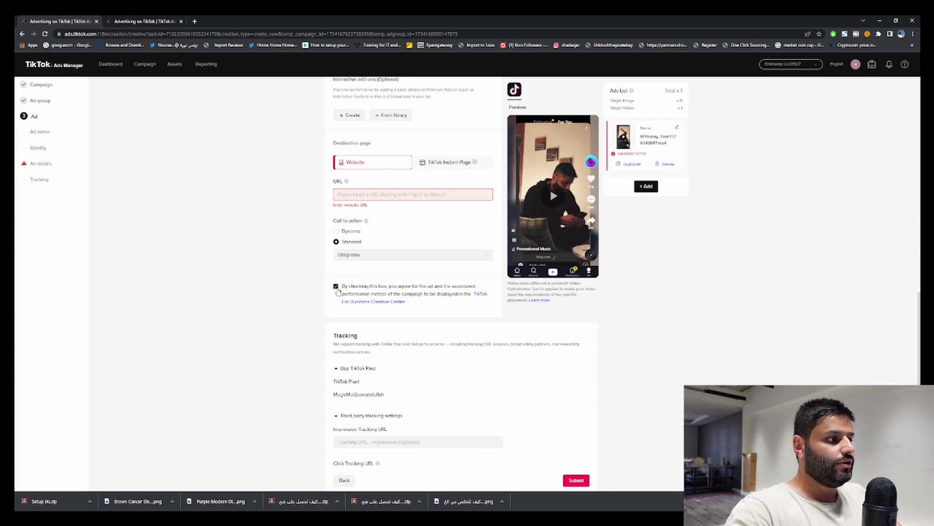
scroll(314, 274, "down", 1)
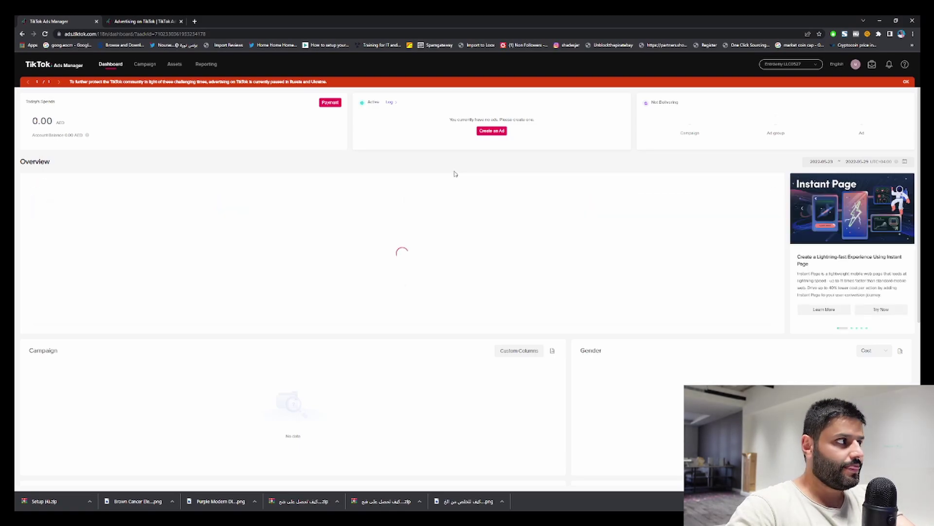
Step: Open the account's payment settings and examine the credit or debit card form for a new payment method, leaving without adding a card
mouse_move(856, 66)
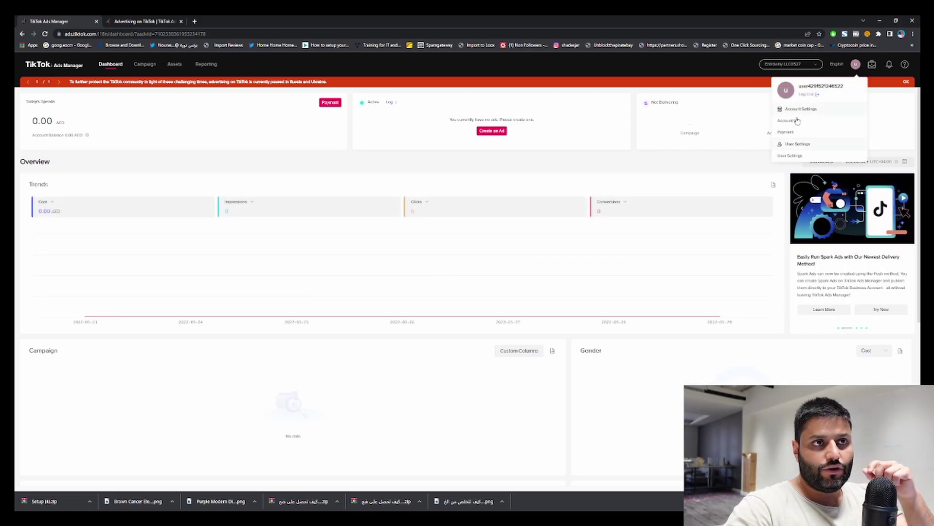
left_click(855, 65)
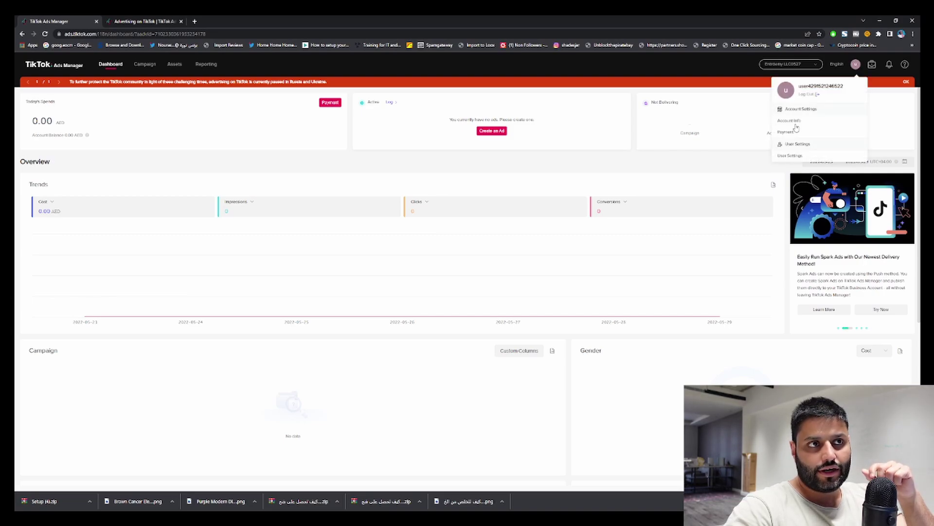
left_click(784, 134)
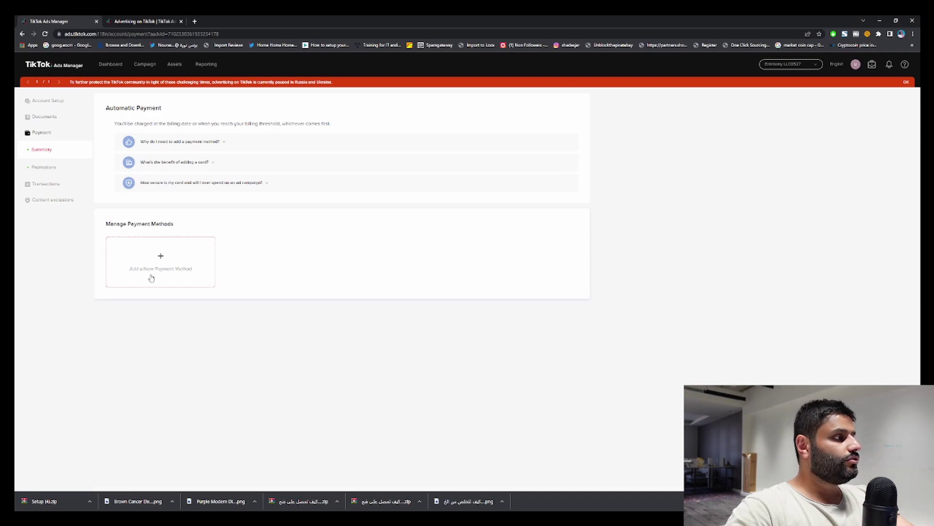
left_click(150, 277)
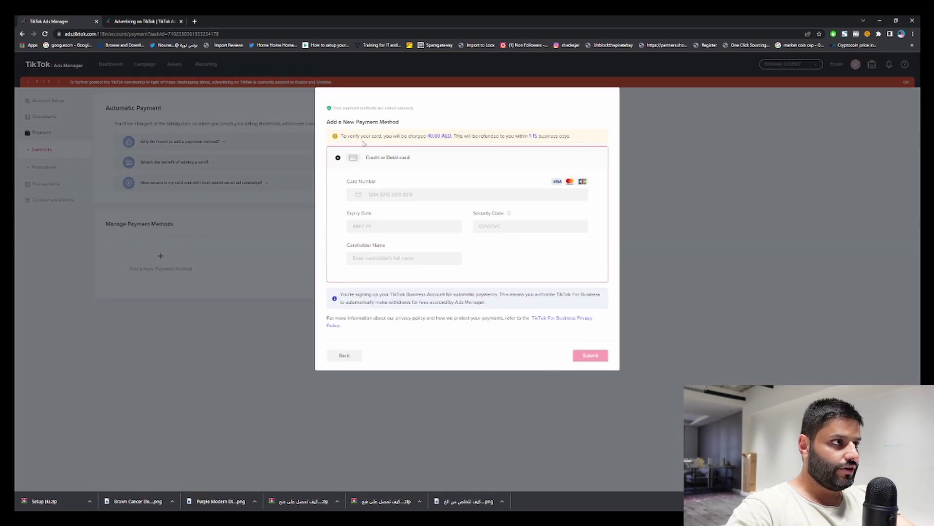
left_click_drag(363, 138, 448, 142)
left_click(449, 142)
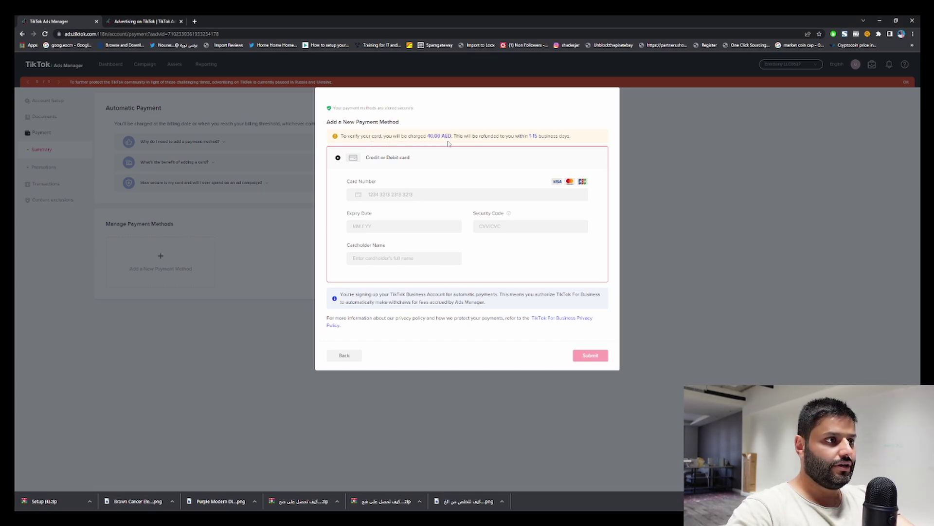
left_click(417, 196)
left_click(435, 176)
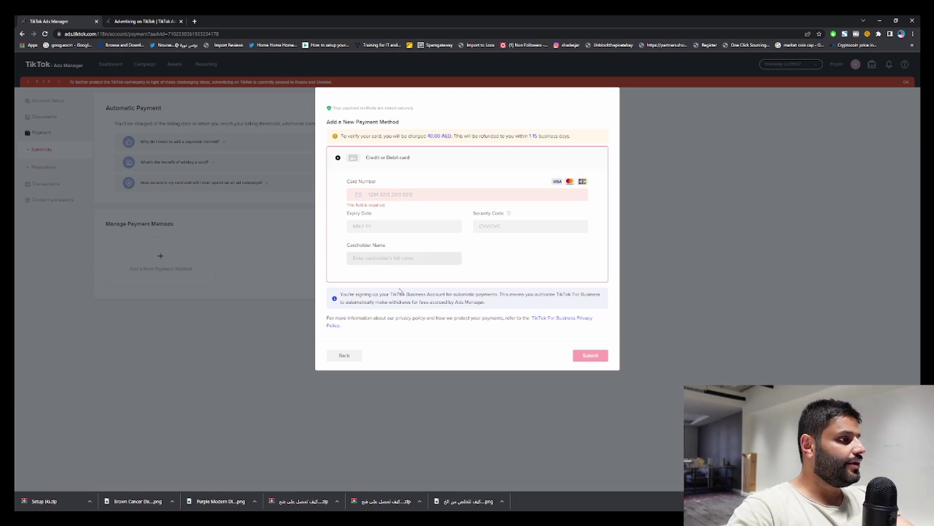
left_click(345, 356)
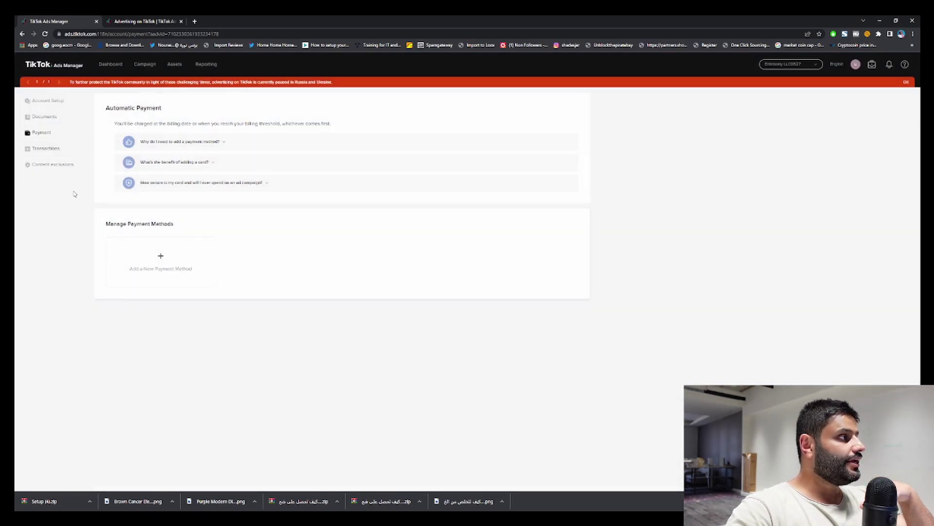
Step: View the account's transactions and payment summary, and return to the Ads Manager dashboard
left_click(46, 148)
mouse_move(51, 140)
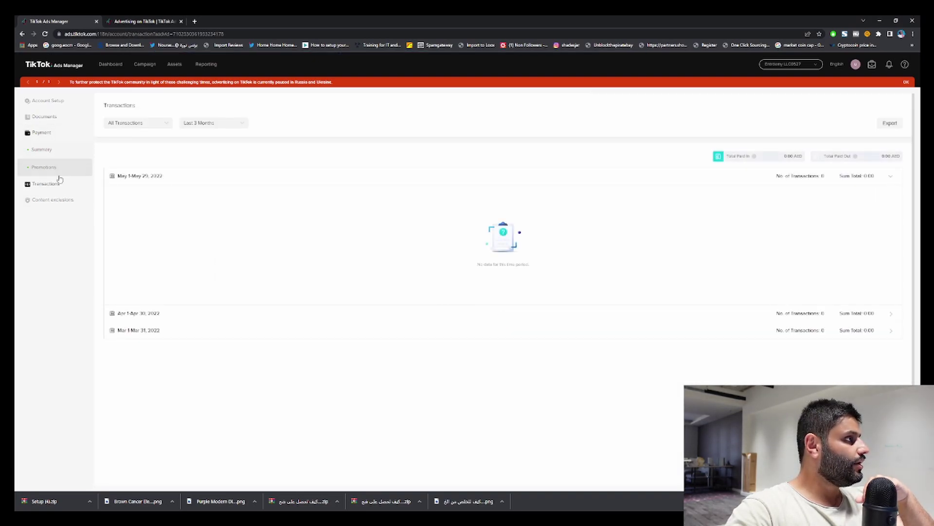
left_click(68, 146)
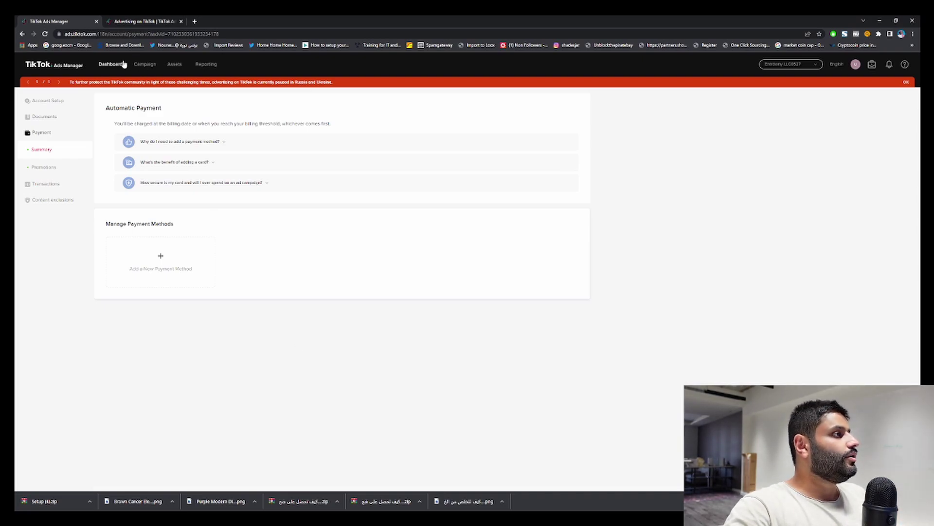
left_click(50, 70)
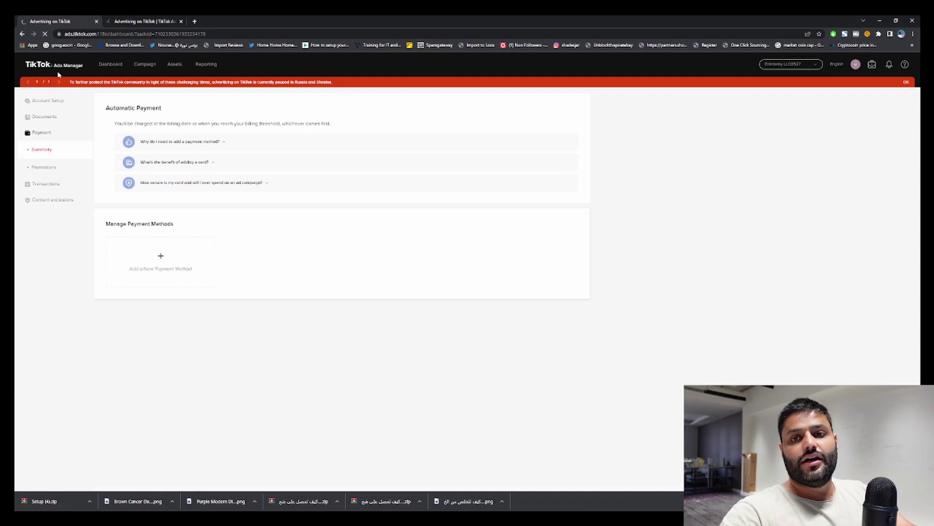